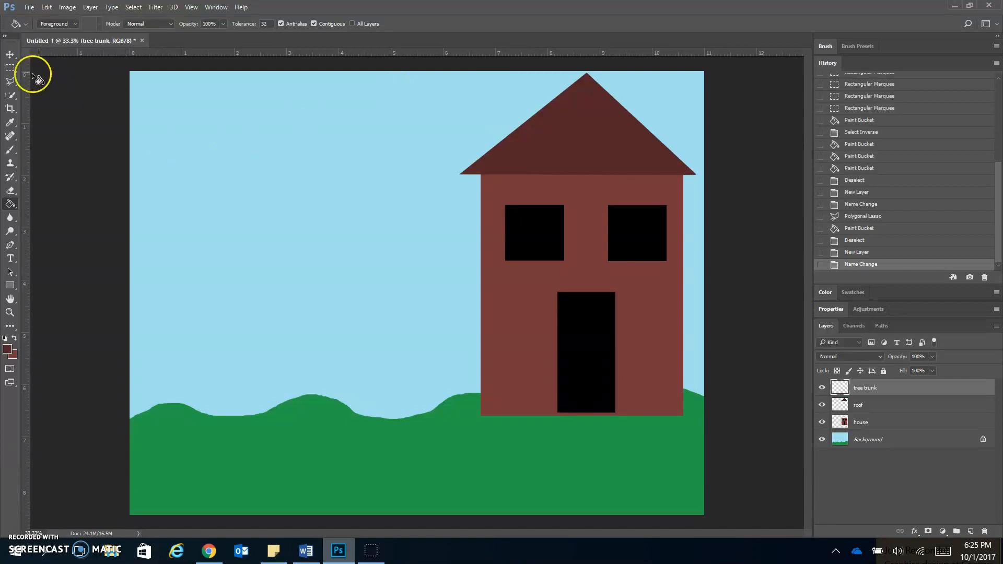
- Select a narrow trunk about 5 in tall on the scene's left side with the Rectangular Marquee, adding three horizontal branches to the selection
click(10, 68)
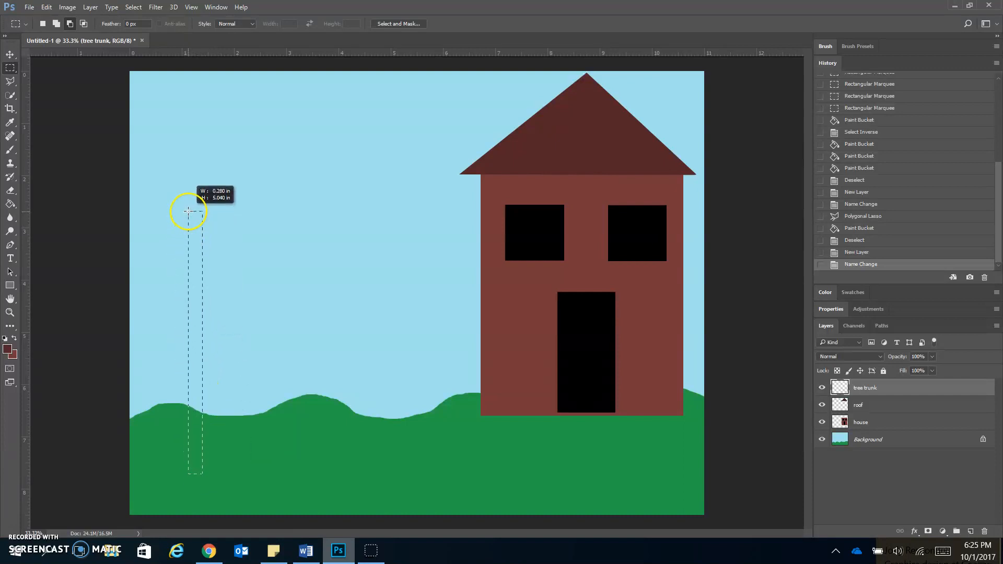
drag(207, 212, 214, 210)
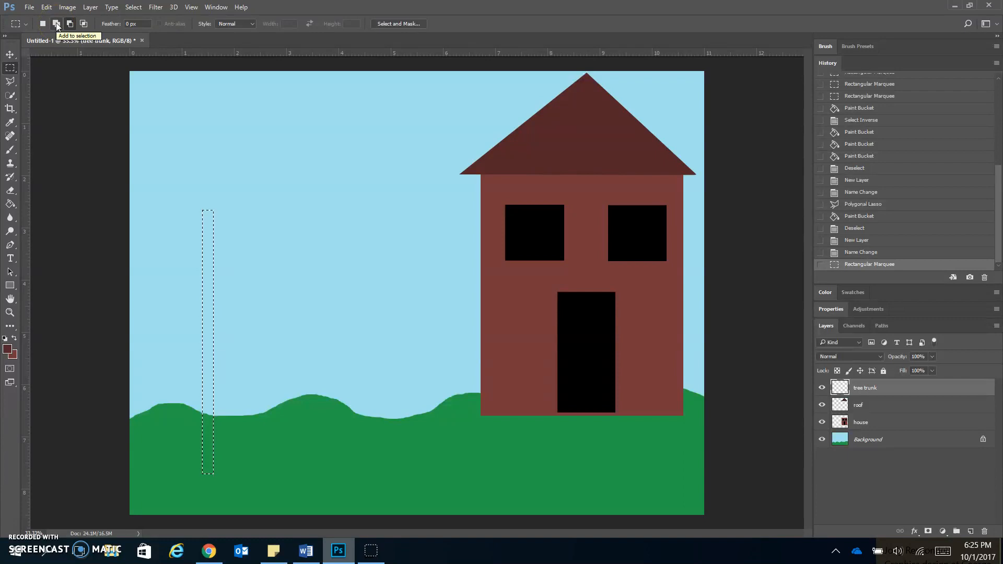
click(208, 221)
drag(209, 222, 245, 229)
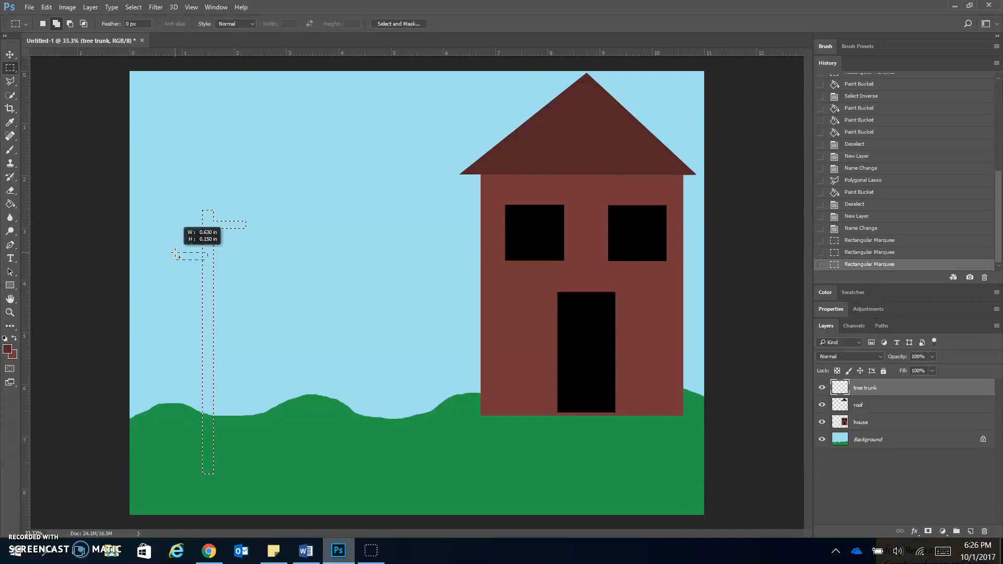
drag(173, 254, 173, 253)
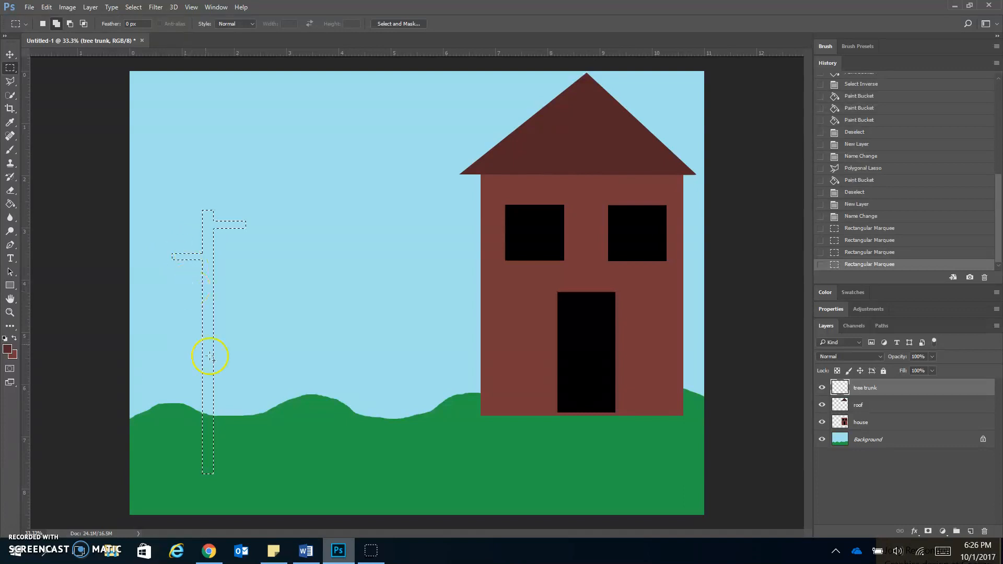
drag(208, 310, 256, 320)
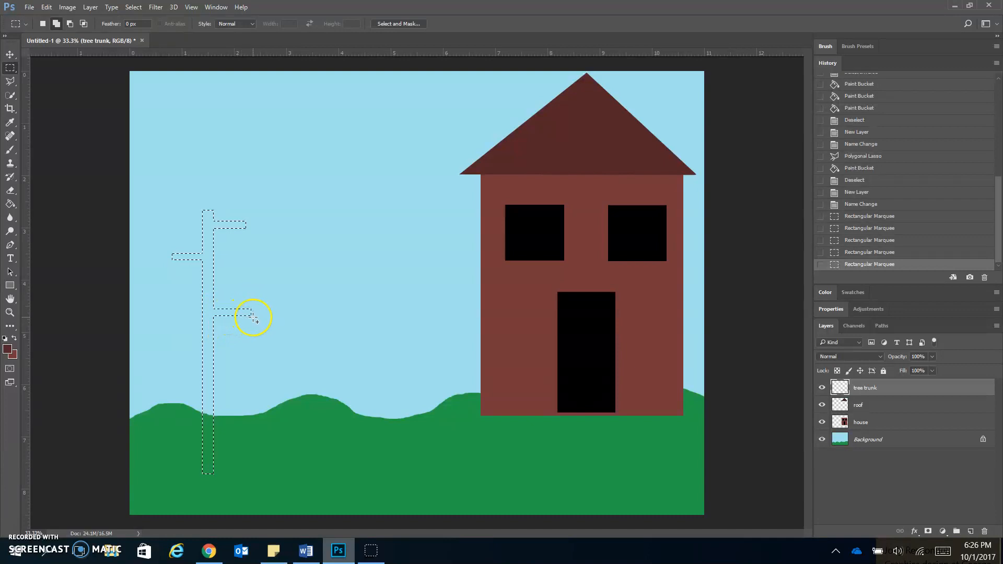
- Add short vertical tips to the three branches and a fourth horizontal branch low on the trunk's left side to the selection
drag(237, 224, 243, 246)
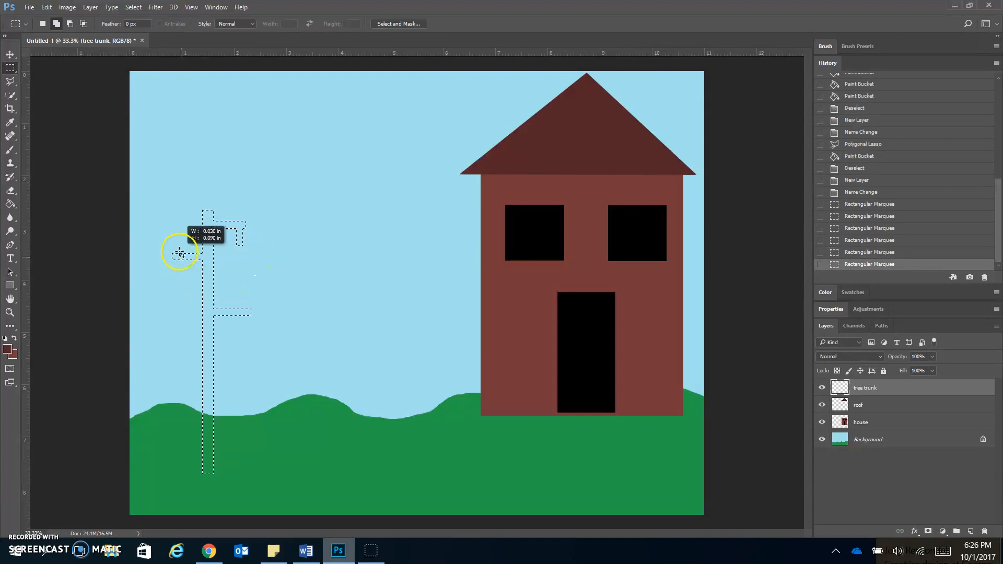
drag(174, 233, 173, 232)
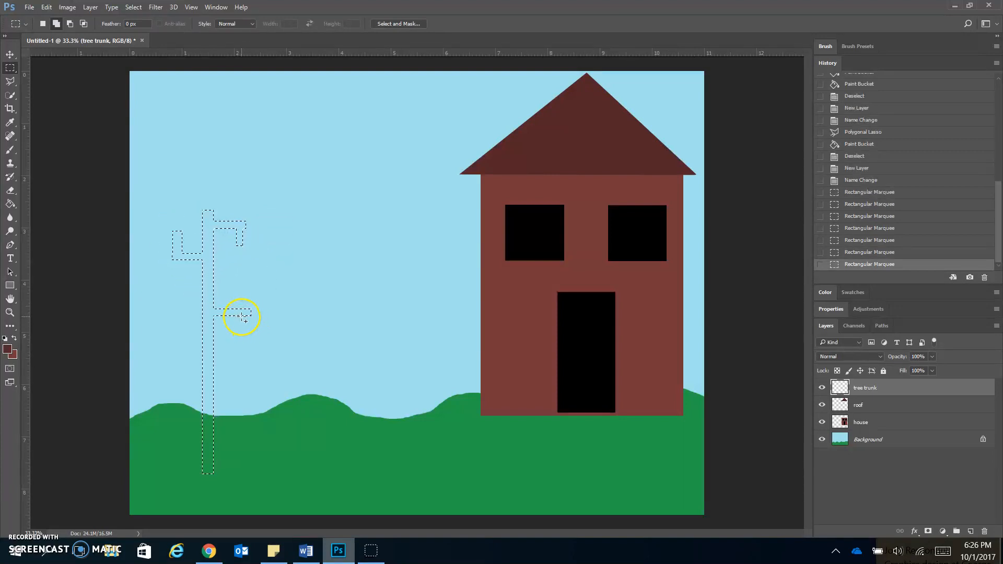
drag(252, 339, 251, 337)
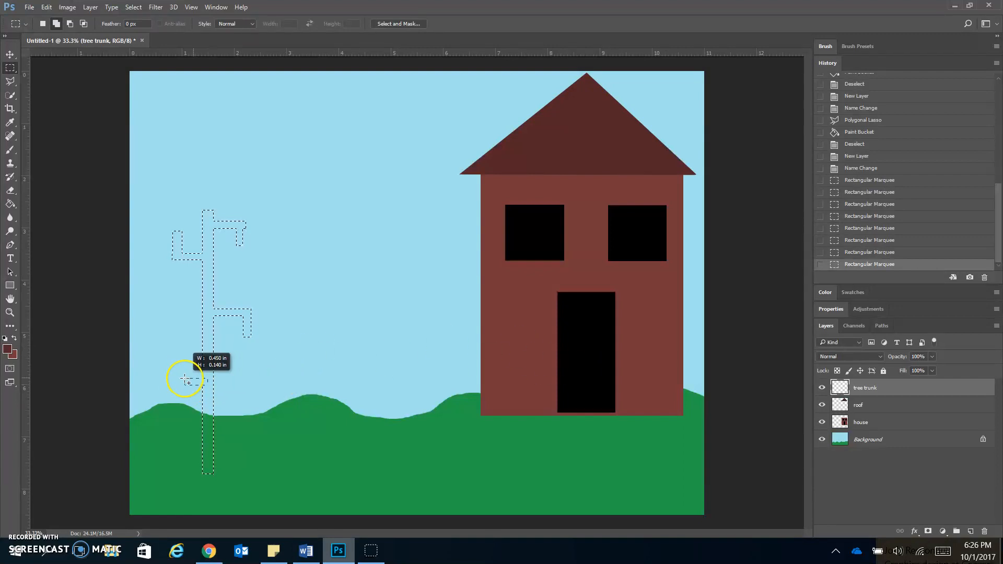
drag(172, 373, 152, 374)
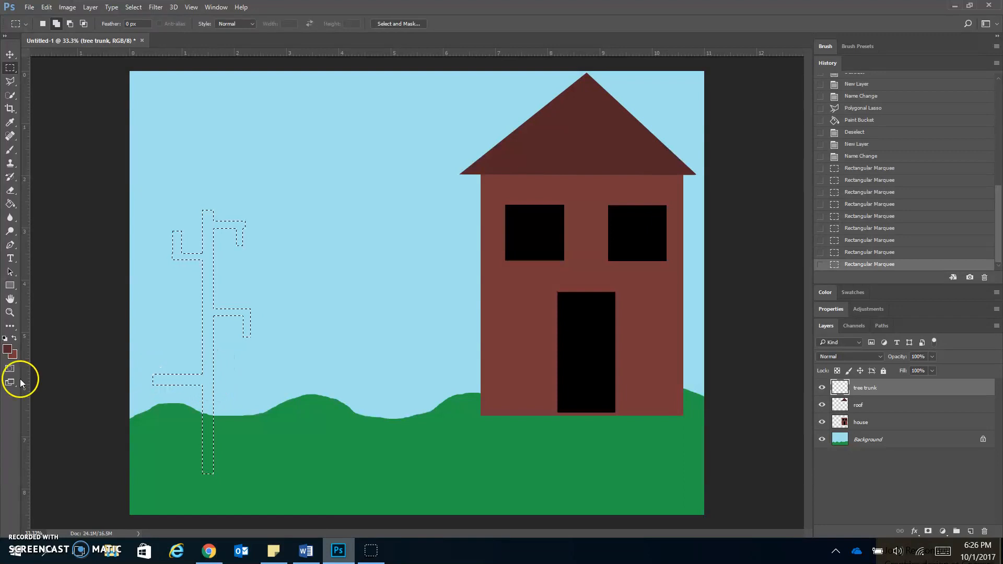
- Set the foreground color to the muted brown 7e4f4f
click(8, 348)
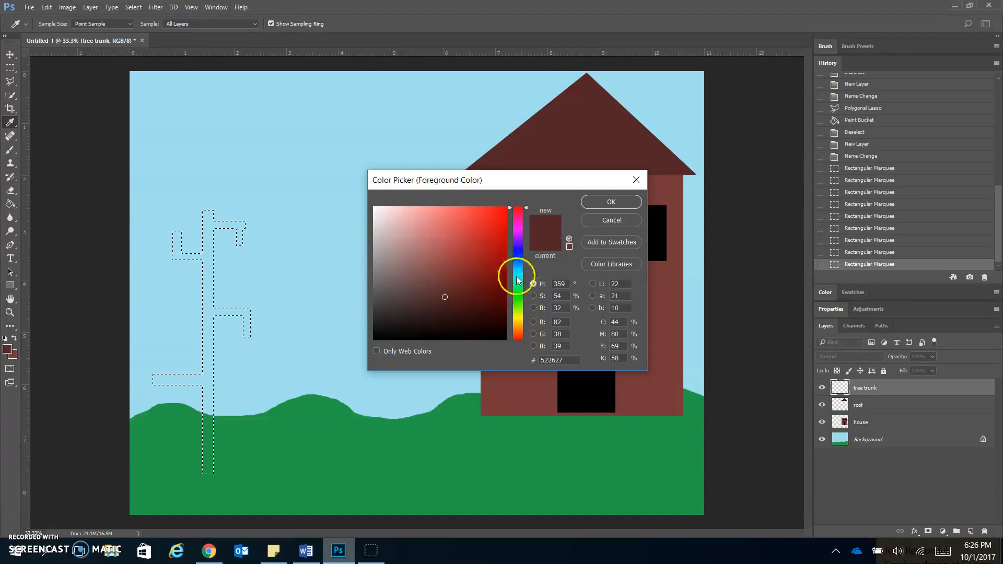
click(521, 339)
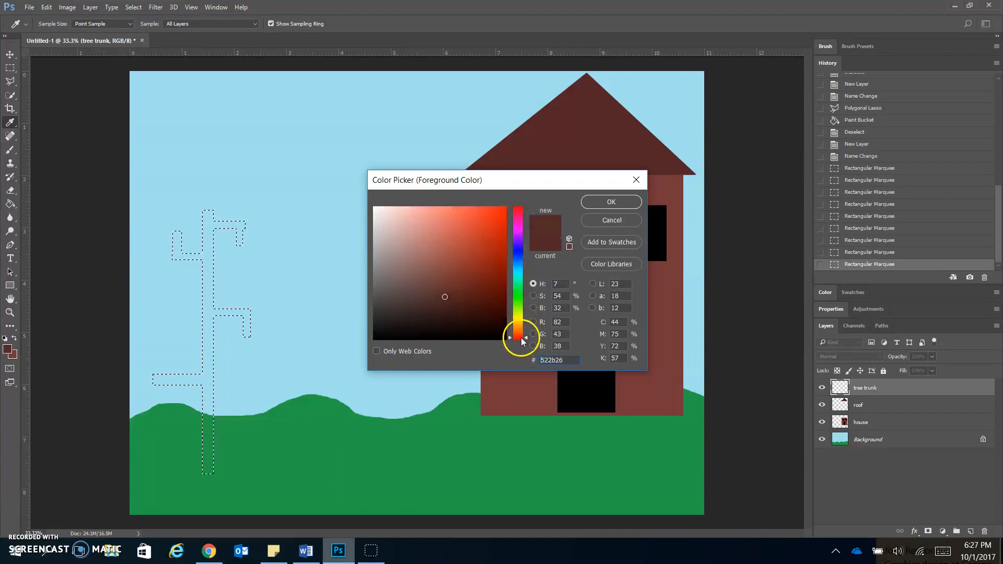
click(521, 341)
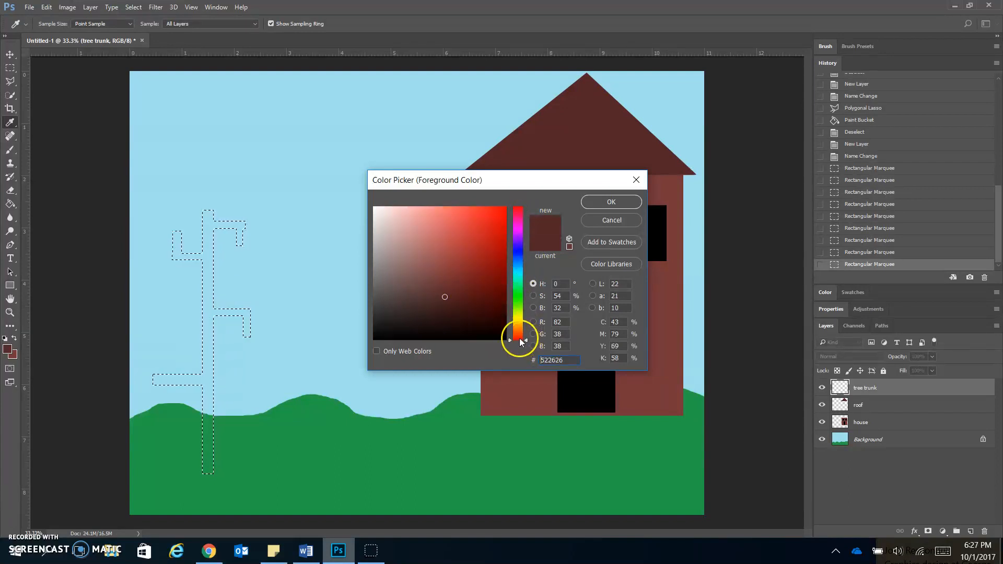
mouse_move(441, 296)
mouse_down()
mouse_move(484, 282)
mouse_move(481, 293)
mouse_move(441, 293)
mouse_move(423, 268)
mouse_move(442, 257)
mouse_move(449, 299)
mouse_move(423, 283)
mouse_up()
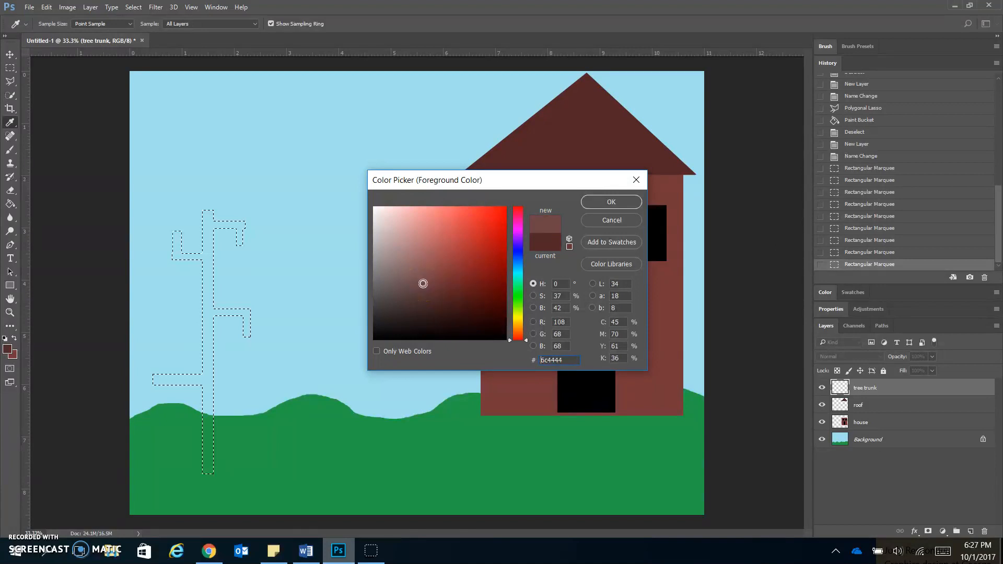
mouse_move(422, 284)
mouse_down()
mouse_move(409, 273)
mouse_move(423, 274)
mouse_up()
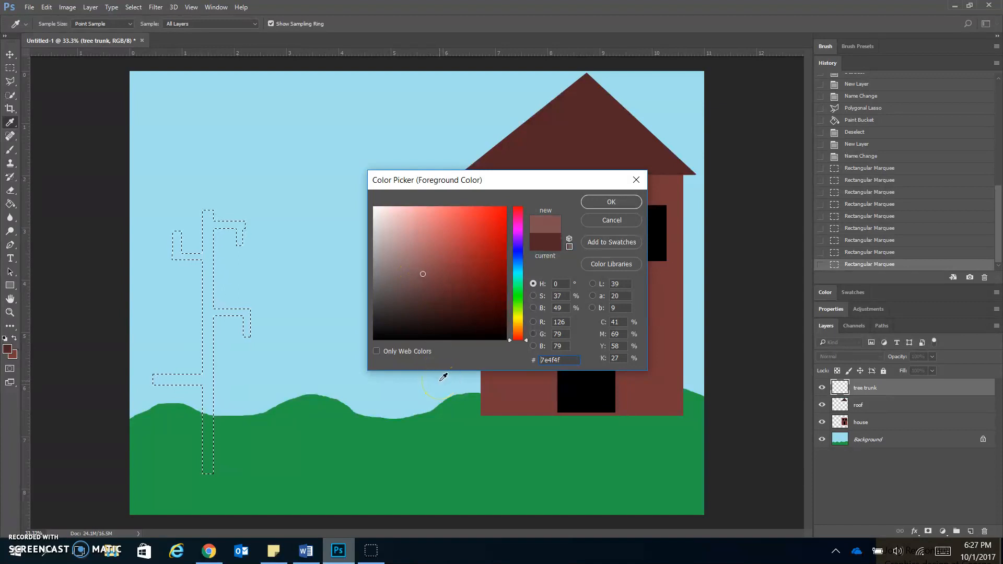
click(604, 203)
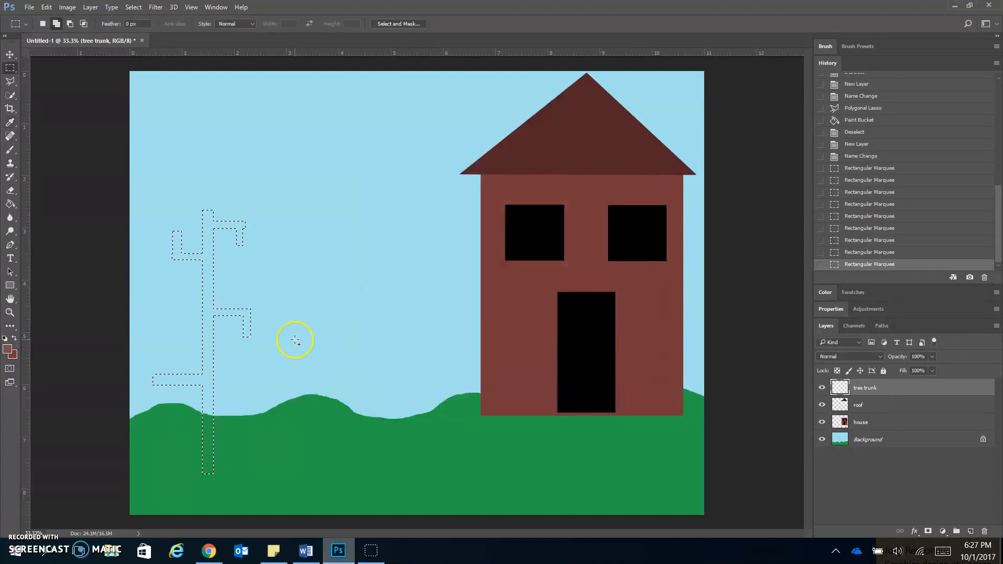
- Fill the trunk and branch selection with the brown foreground color, deselect it, and move the tree slightly up and right toward the house
click(12, 203)
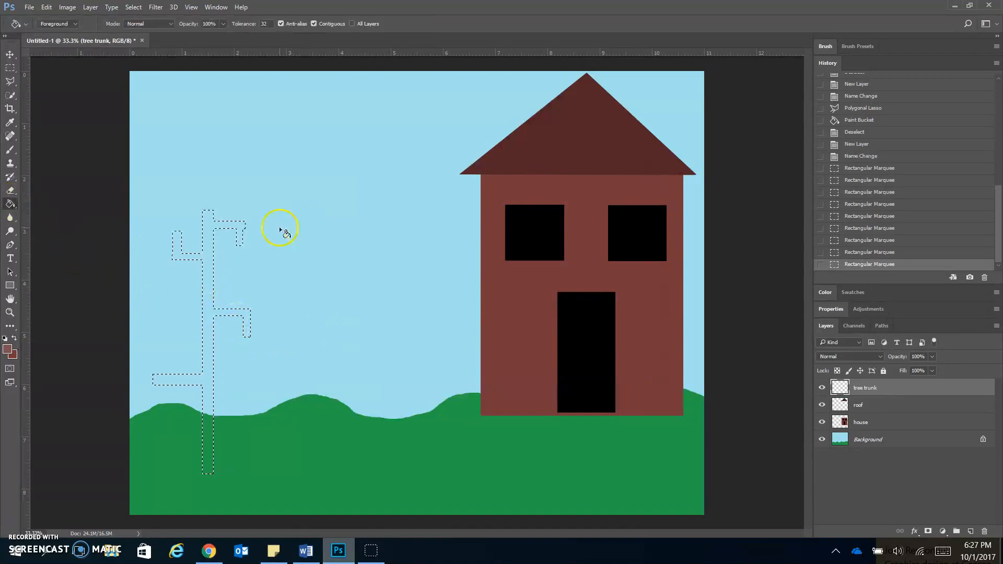
click(209, 232)
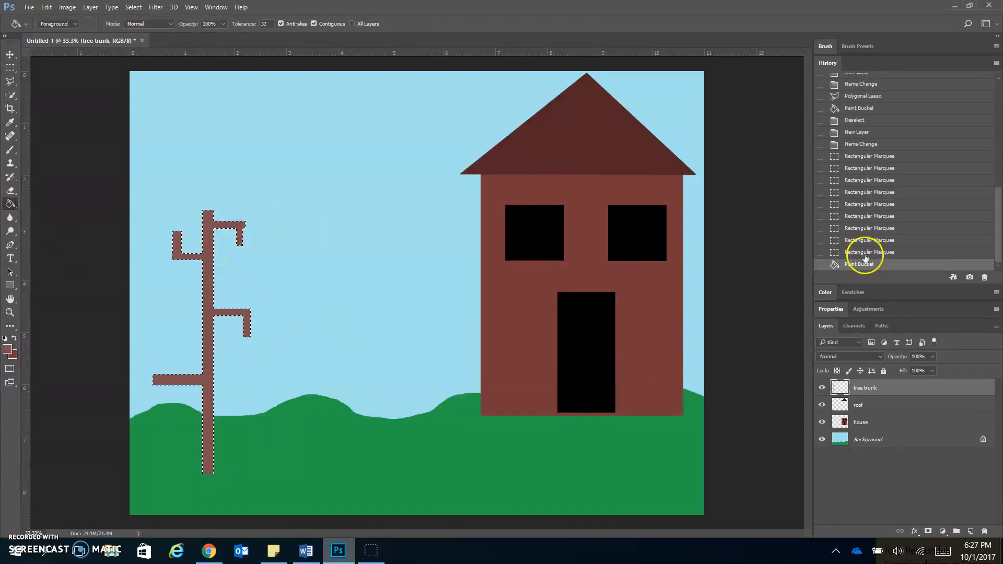
key(ctrl+d)
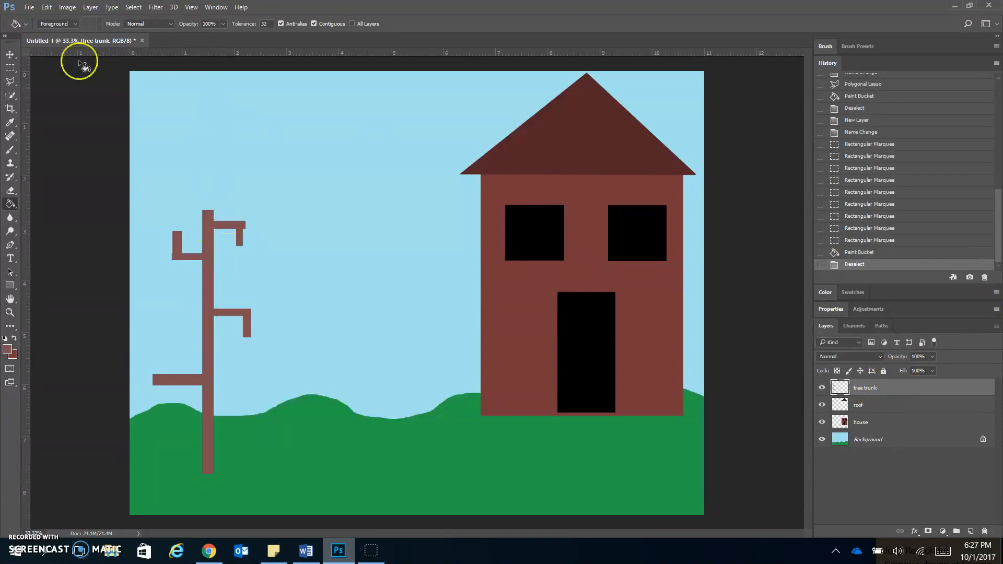
click(13, 53)
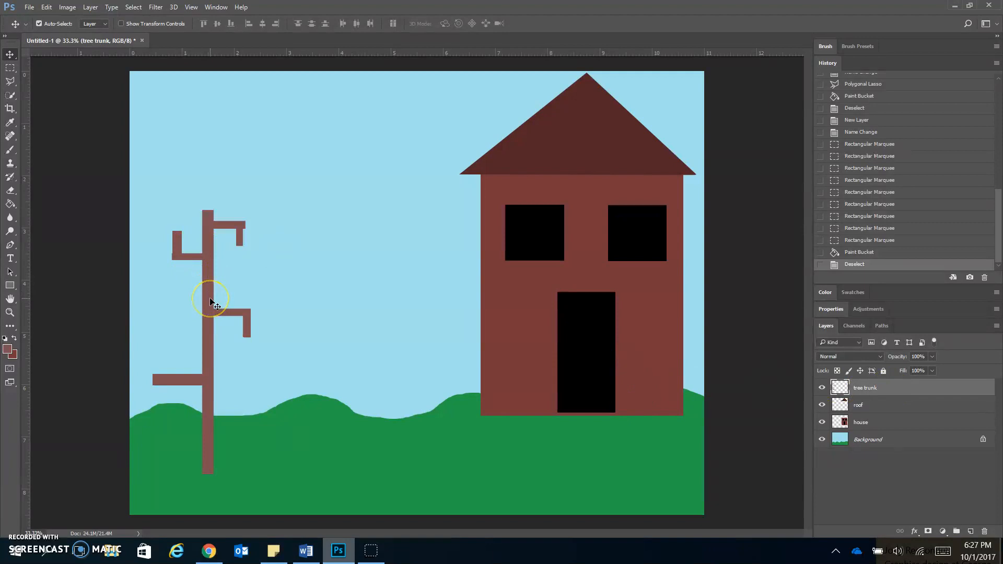
drag(210, 302, 272, 287)
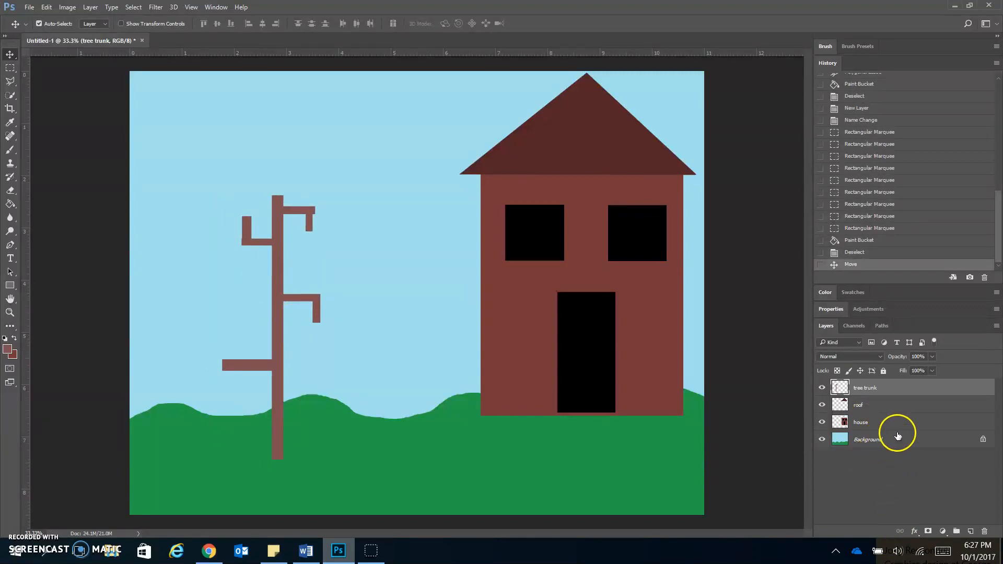
- Toggle the roof layer's visibility off and on to check what that layer holds
click(822, 406)
click(822, 406)
click(822, 406)
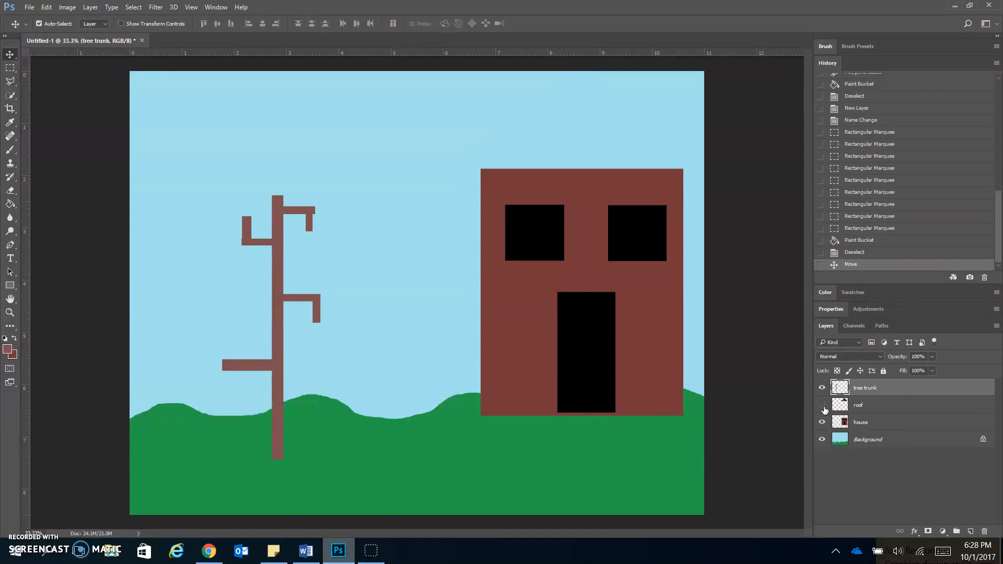
click(823, 406)
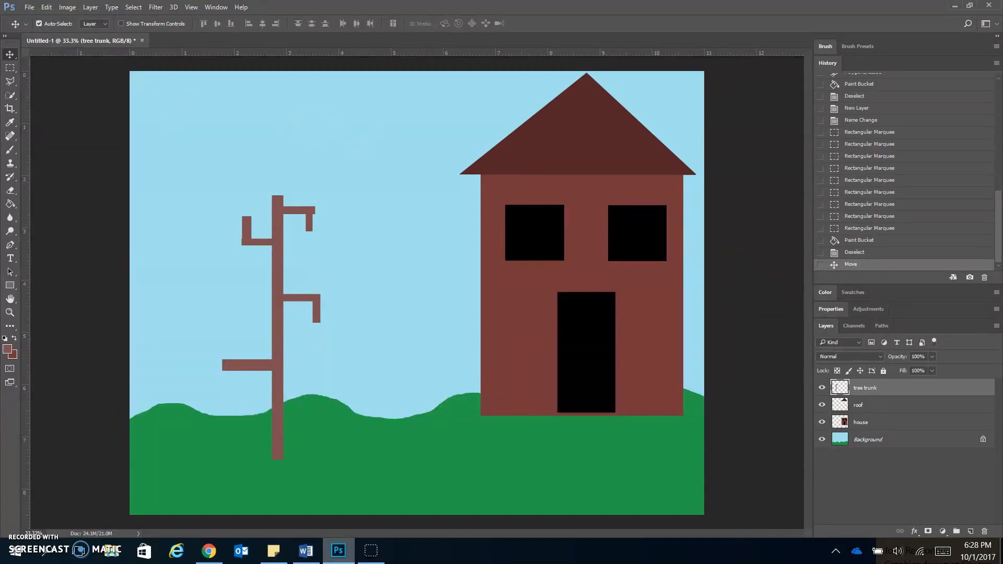
- Switch to the freehand Lasso tool and set its feather to 10 px
click(9, 82)
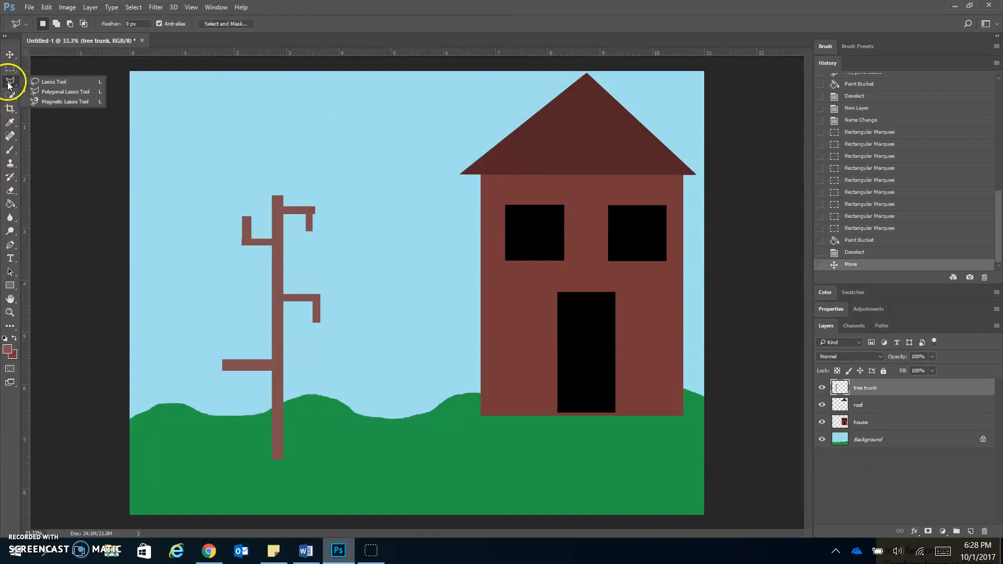
click(70, 81)
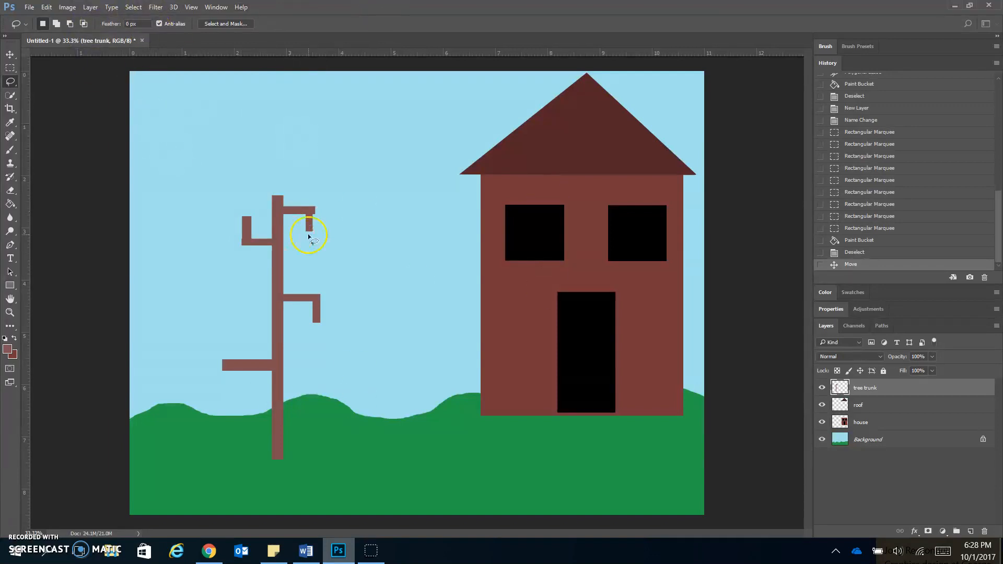
double_click(130, 24)
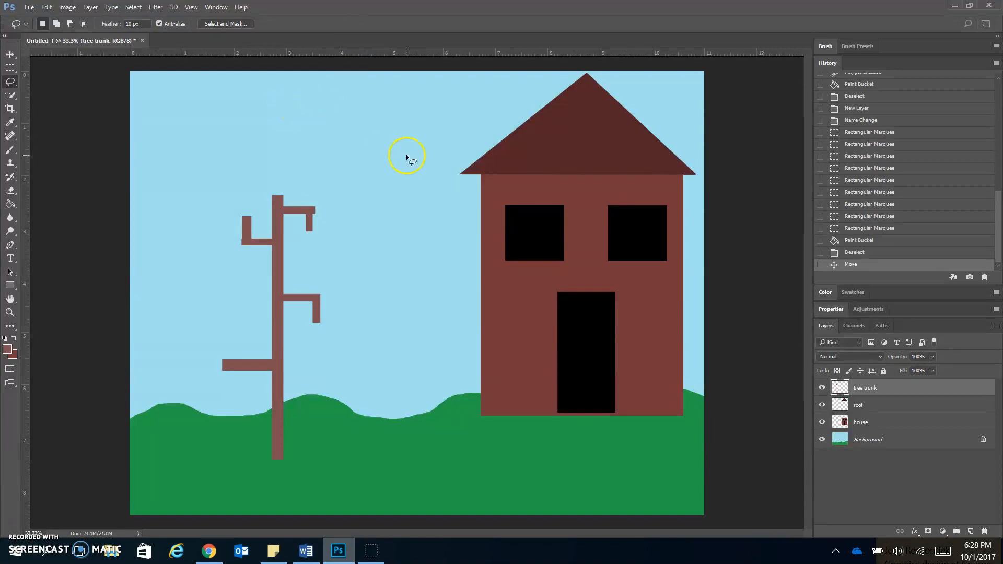
drag(402, 131, 362, 107)
mouse_move(279, 103)
mouse_down()
mouse_move(151, 108)
mouse_move(147, 280)
mouse_move(181, 311)
mouse_move(327, 272)
mouse_move(378, 234)
mouse_move(420, 240)
mouse_move(434, 180)
mouse_move(408, 109)
mouse_move(290, 93)
mouse_up()
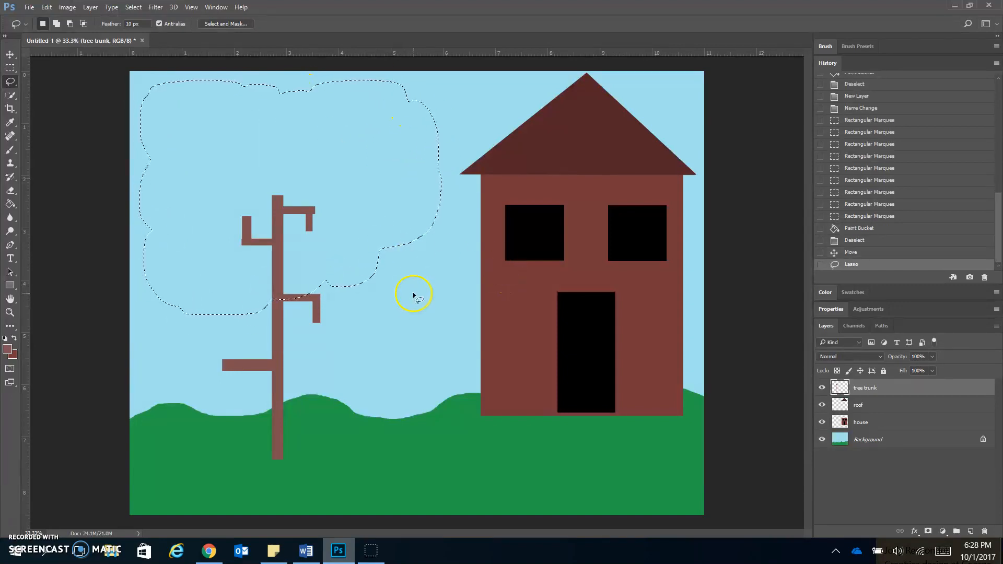
key(ctrl+d)
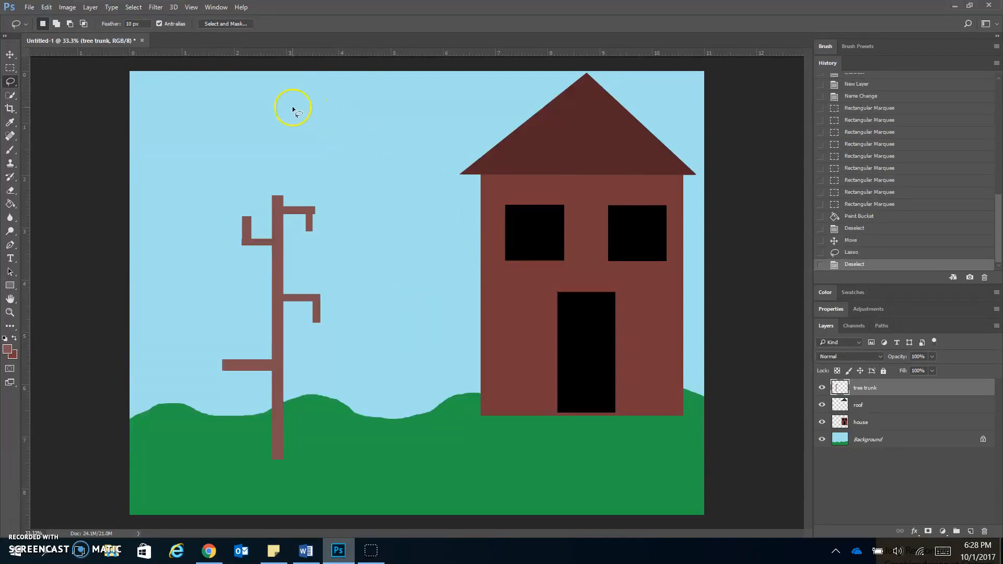
- Lasso a closed, scalloped cloud-shaped foliage outline around the upper part of the tree, with its lower edge crossing the trunk
mouse_move(294, 111)
mouse_down()
mouse_move(277, 86)
mouse_move(255, 88)
mouse_move(249, 105)
mouse_move(230, 82)
mouse_move(195, 87)
mouse_up()
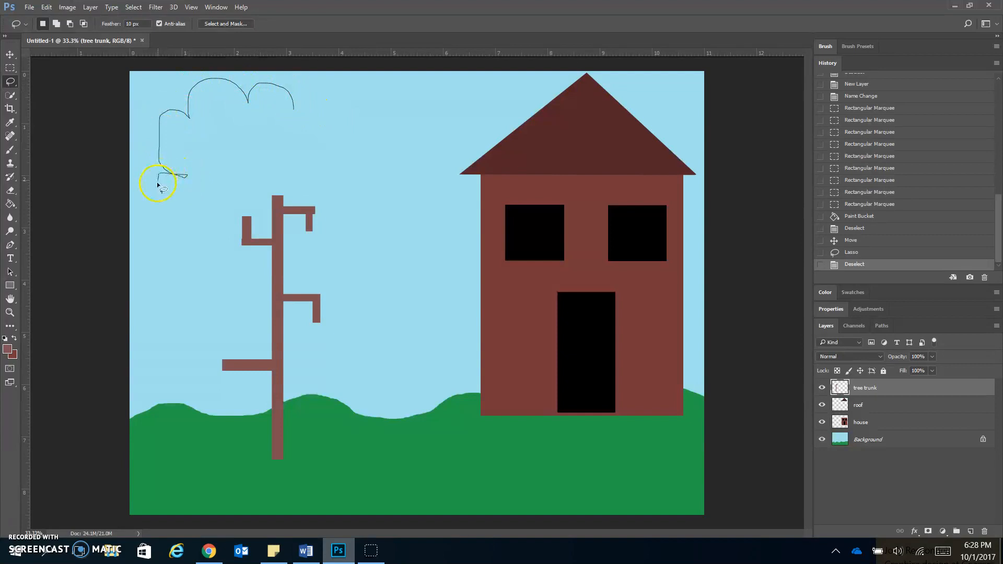
mouse_move(154, 202)
mouse_down()
mouse_move(128, 204)
mouse_move(122, 224)
mouse_move(140, 234)
mouse_move(163, 228)
mouse_move(141, 234)
mouse_move(143, 287)
mouse_up()
mouse_move(219, 324)
mouse_down()
mouse_move(272, 325)
mouse_move(281, 302)
mouse_move(288, 325)
mouse_move(332, 331)
mouse_move(354, 320)
mouse_move(362, 271)
mouse_up()
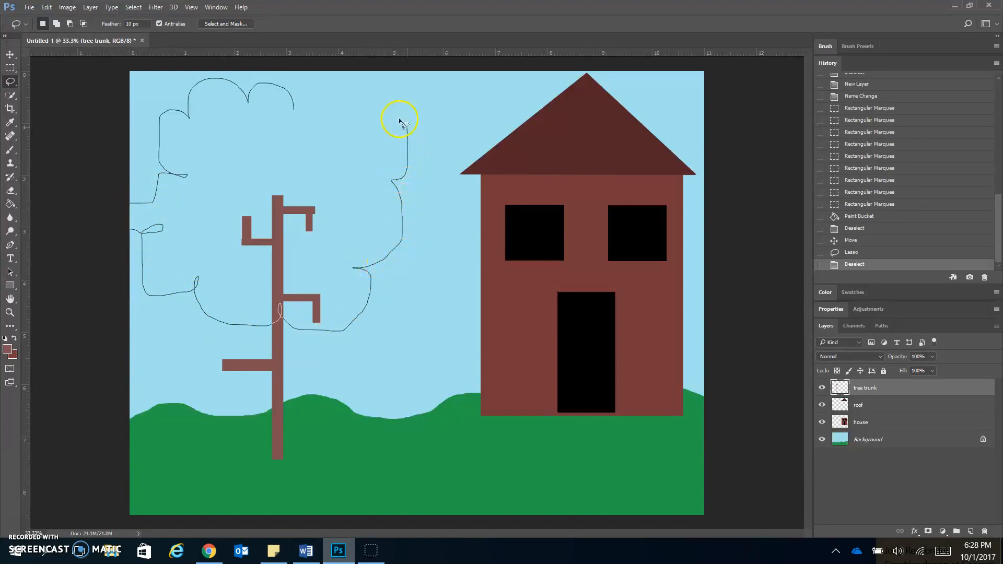
drag(298, 108, 296, 107)
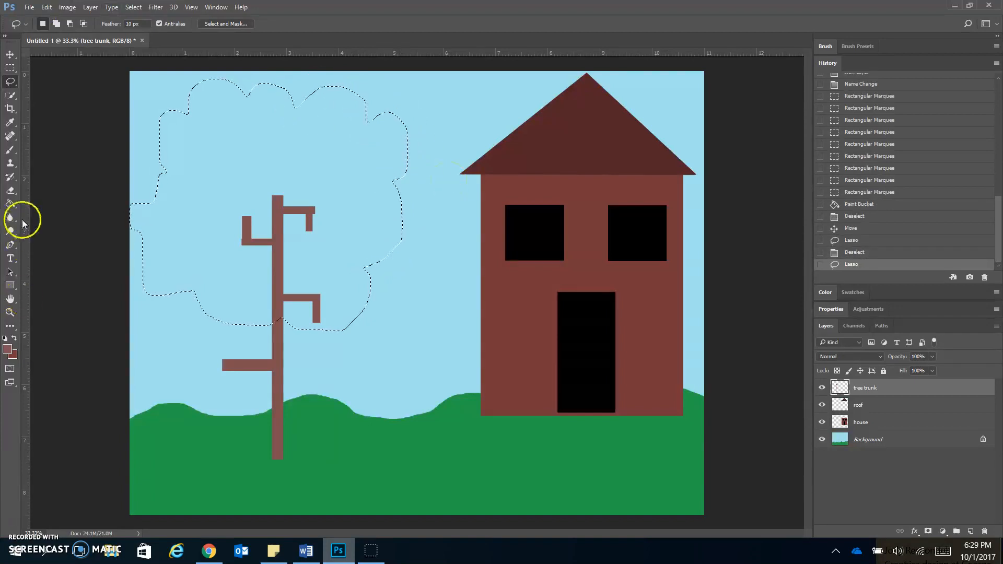
- Set the foreground color to bright orange, fill the foliage selection with the Paint Bucket on the tree trunk layer, and deselect it
click(13, 205)
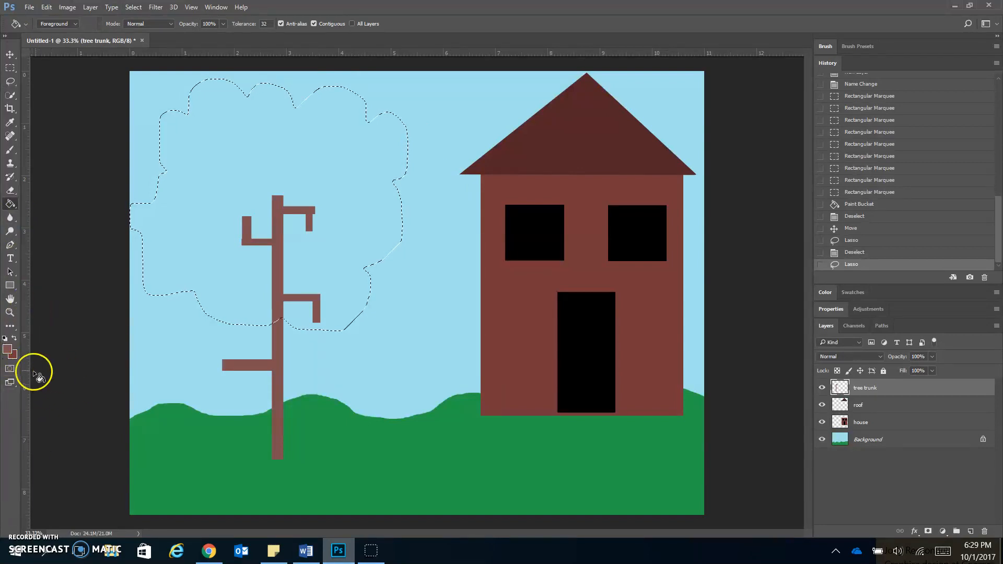
click(8, 350)
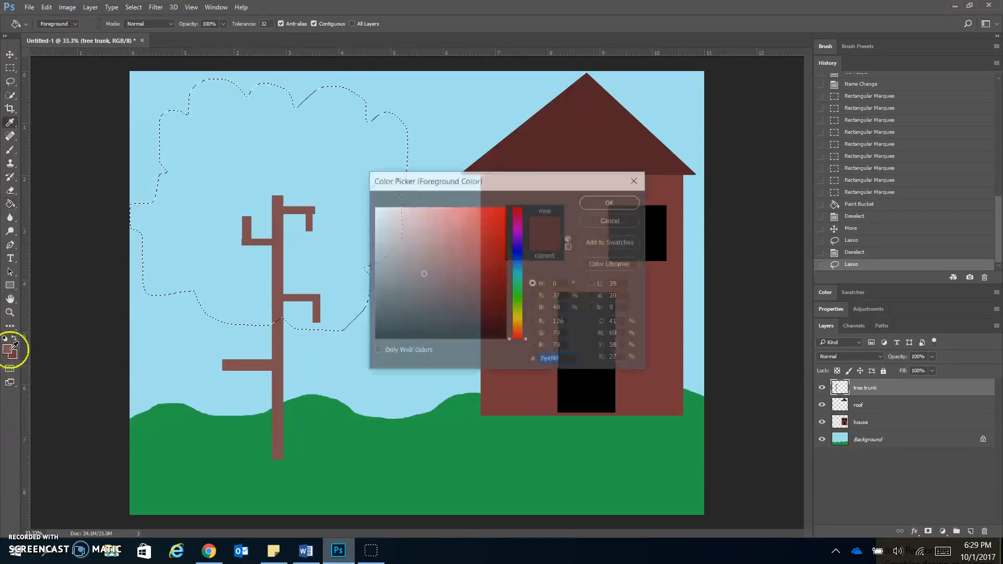
click(520, 328)
click(519, 331)
click(480, 213)
click(622, 203)
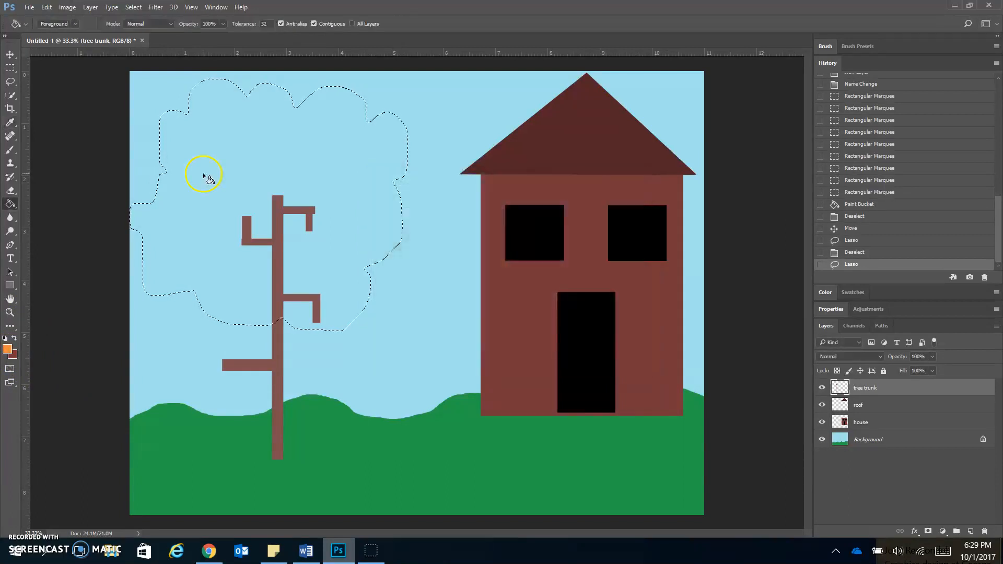
click(207, 168)
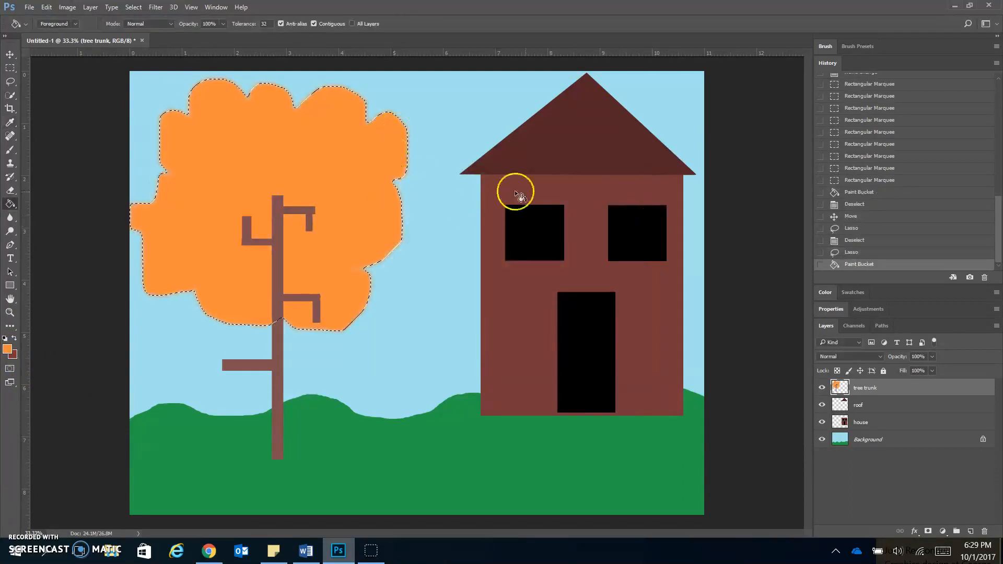
key(ctrl+d)
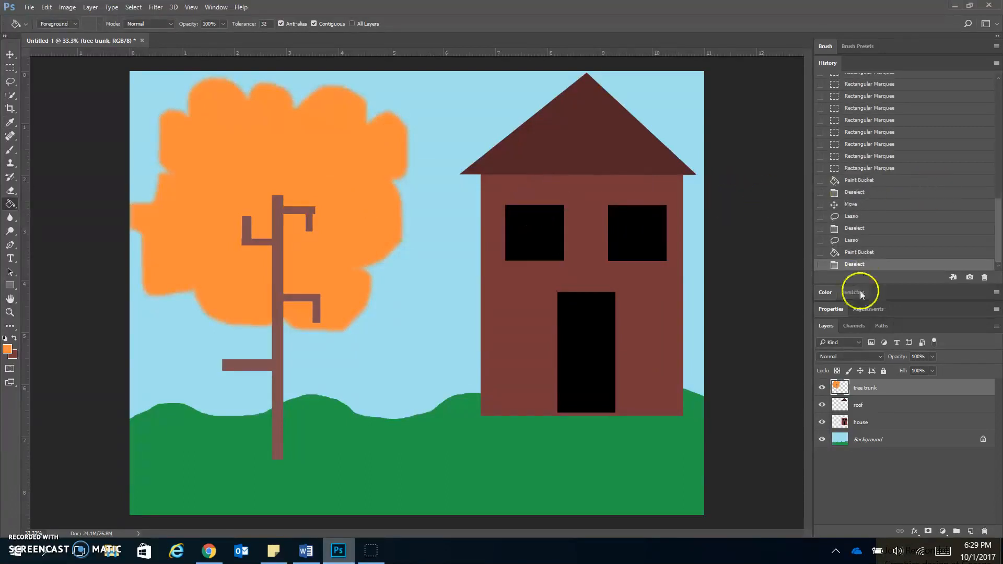
- Revert the history to the last Lasso state, removing the orange fill, and choose the Brush tool with the 74 px maple leaf tip
click(866, 255)
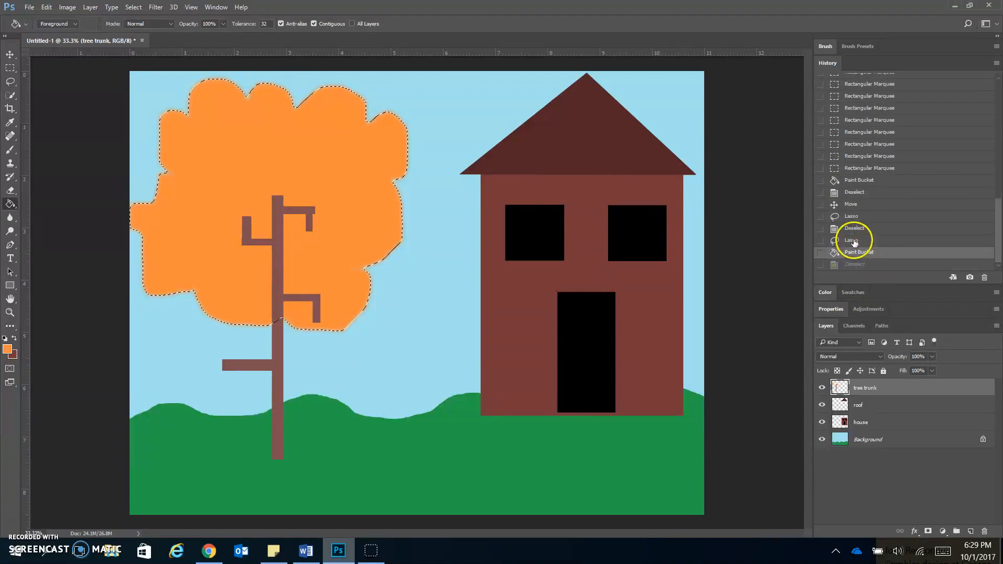
click(853, 240)
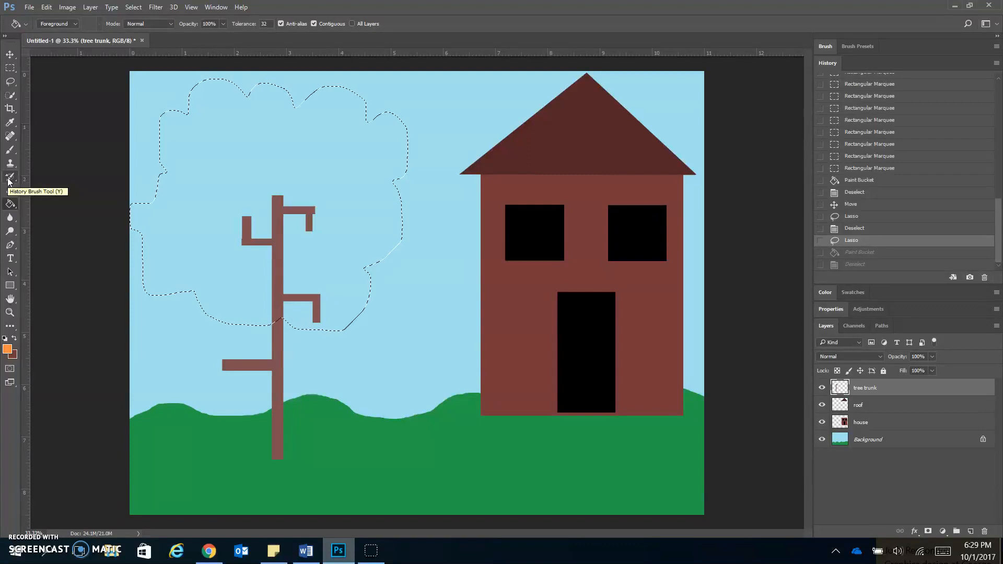
click(12, 150)
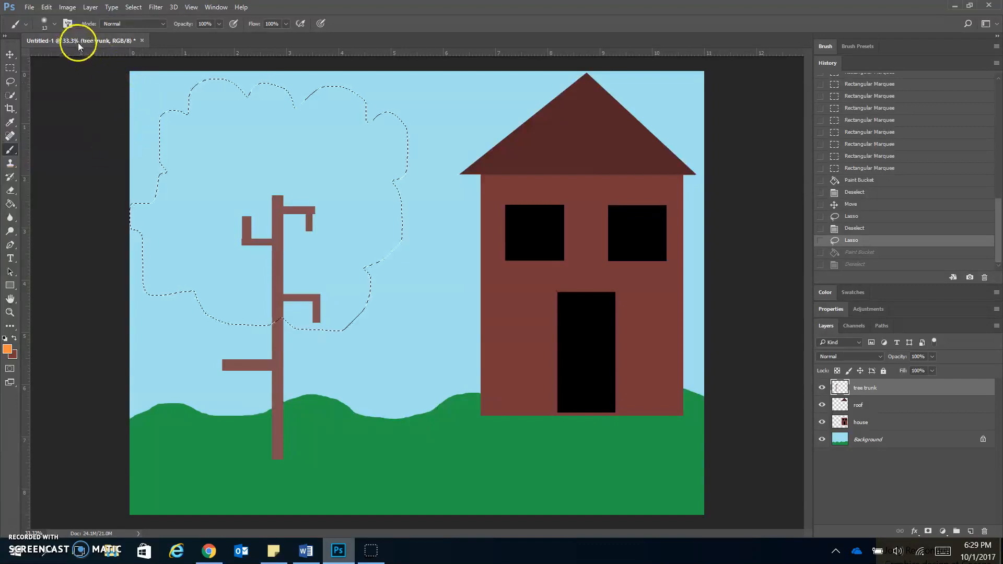
click(55, 23)
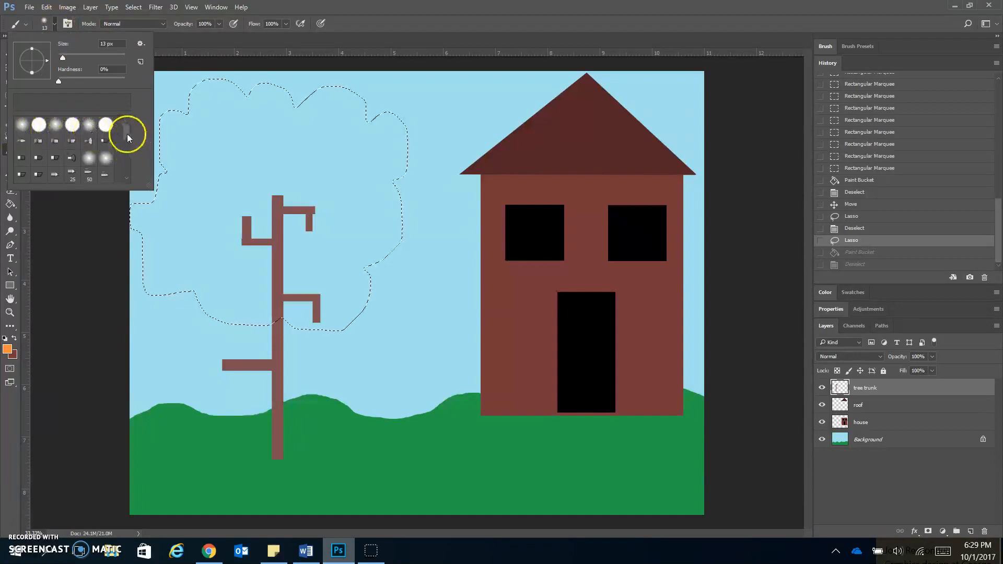
drag(127, 130, 130, 164)
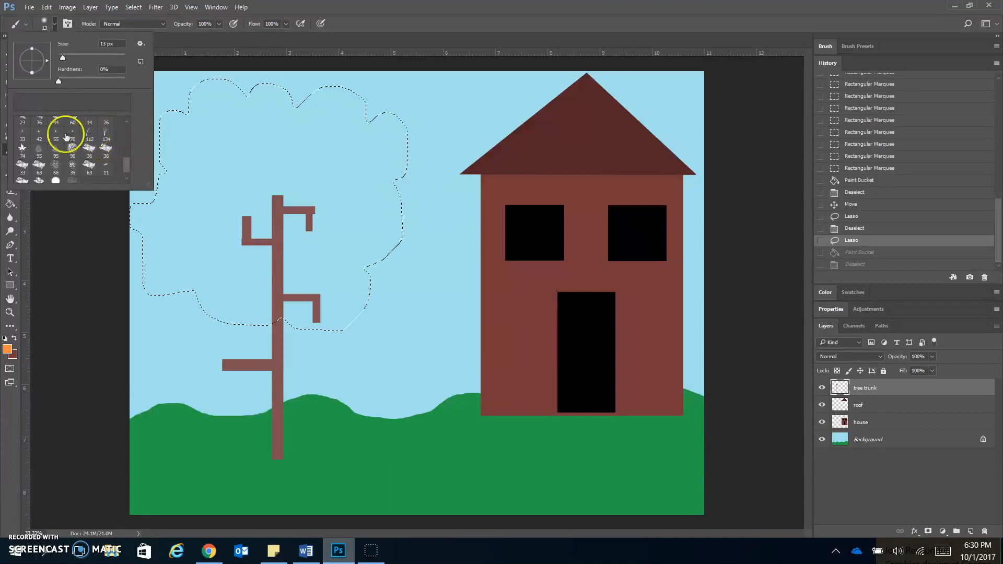
click(22, 149)
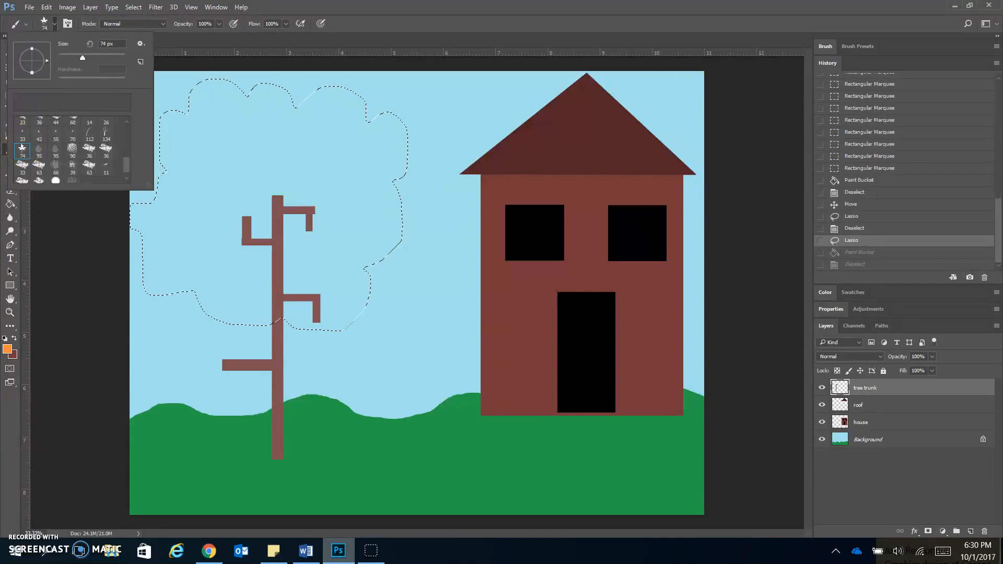
click(366, 9)
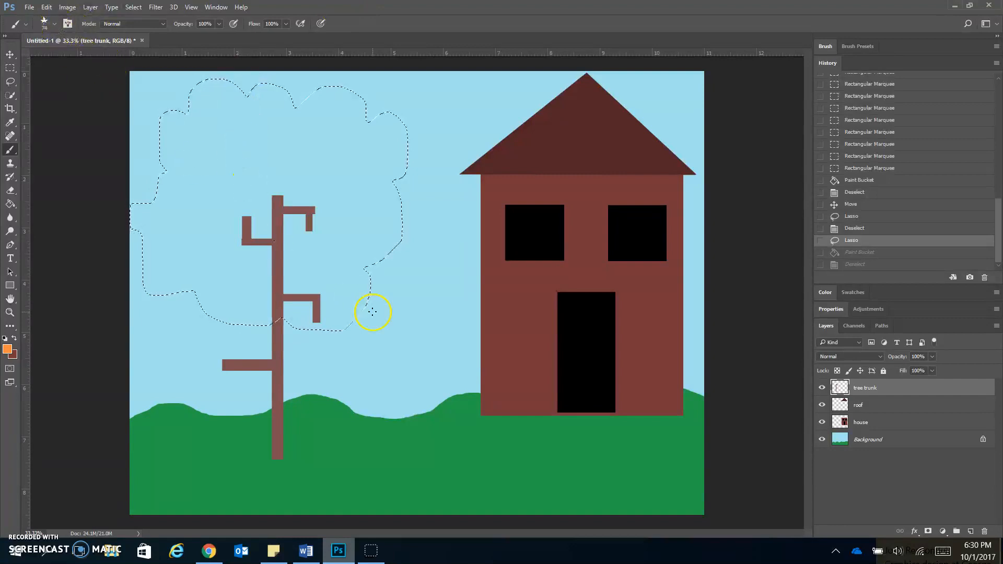
- Try a maple leaf brush stroke across the top of the tree inside the selection, and undo it
drag(230, 180, 211, 134)
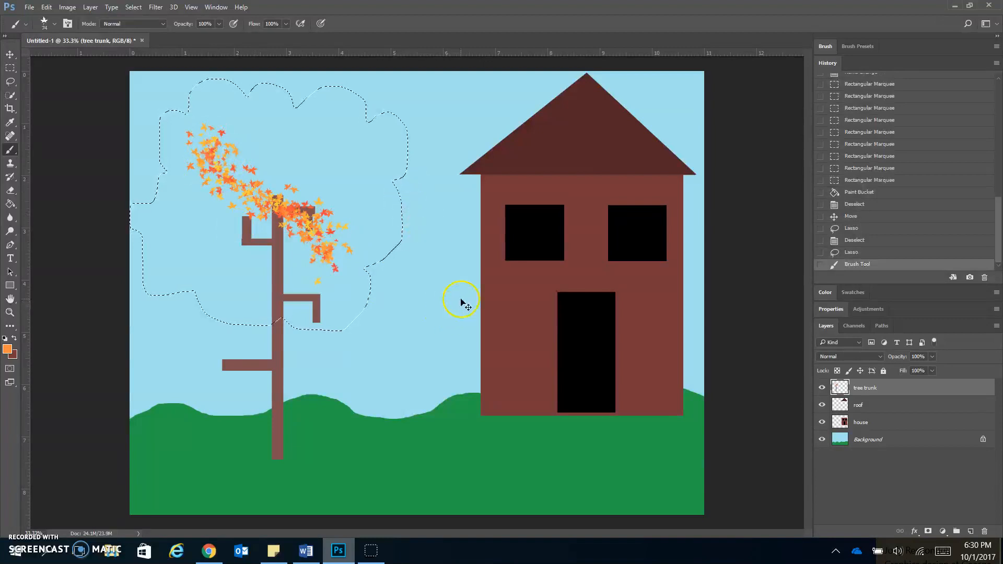
key(ctrl+z)
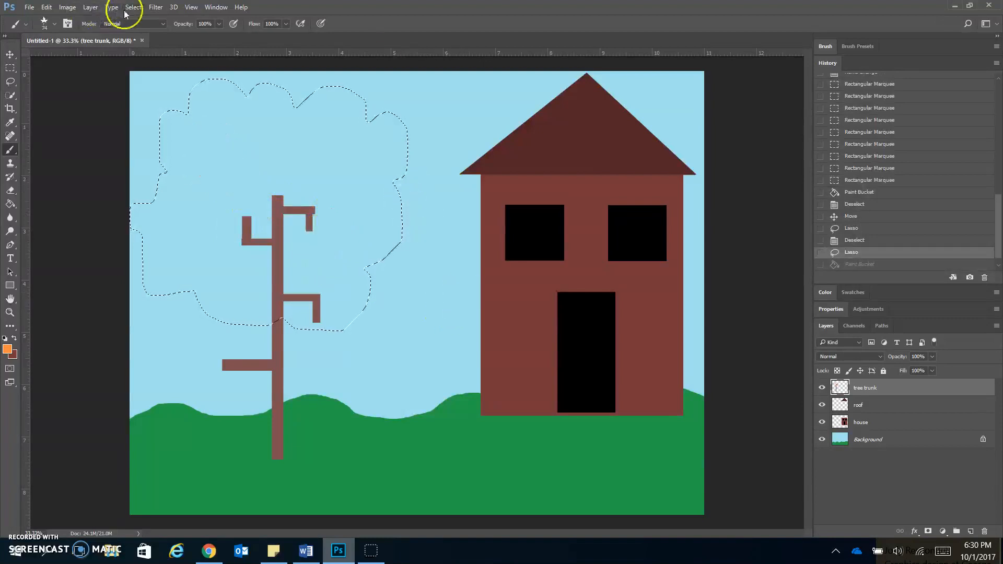
- In the detailed brush settings, set the maple leaf tip's size to 125 px and paint a few test leaves above the trunk
click(216, 7)
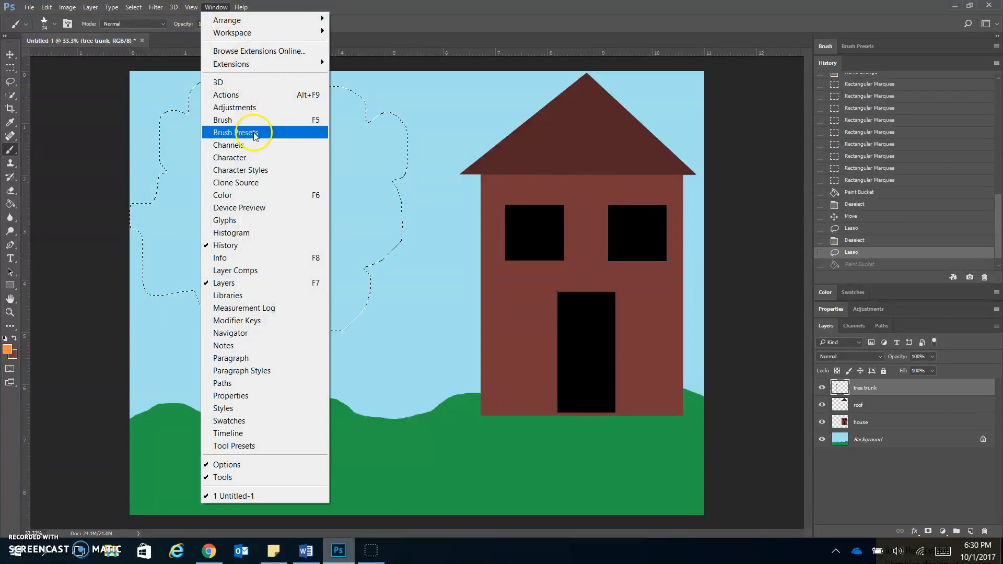
click(235, 119)
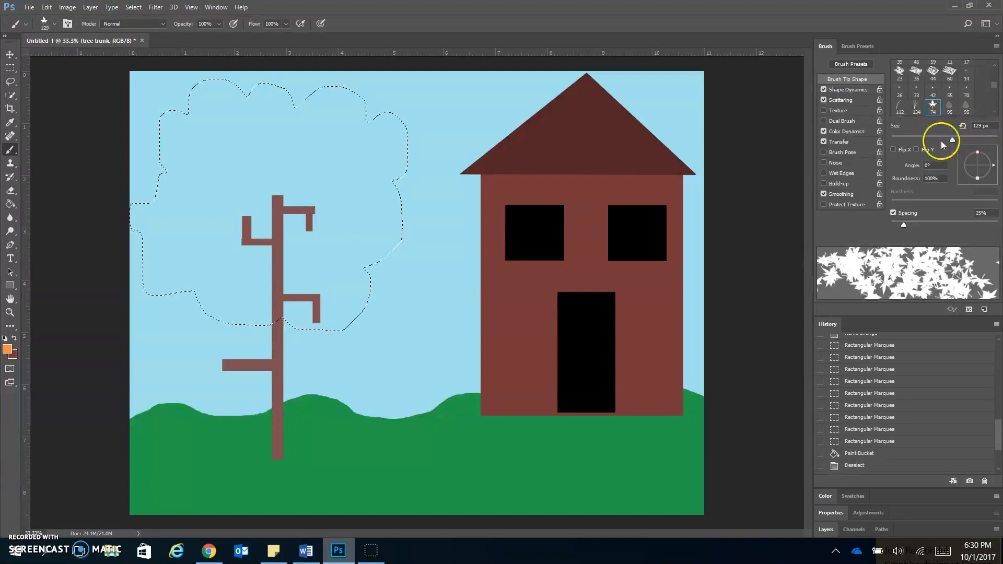
drag(287, 168, 343, 184)
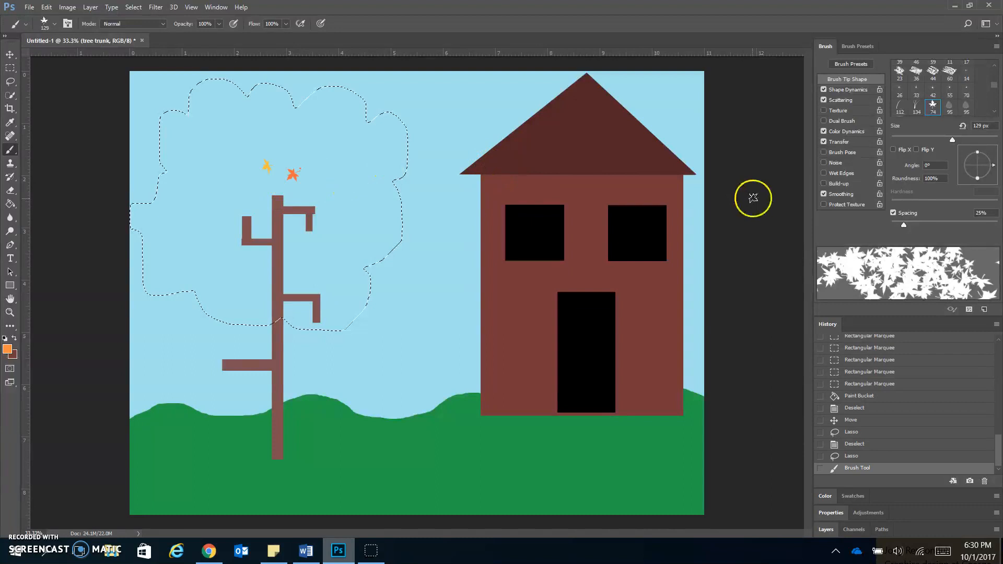
mouse_move(952, 139)
mouse_down()
mouse_move(907, 139)
mouse_move(951, 140)
mouse_up()
click(332, 140)
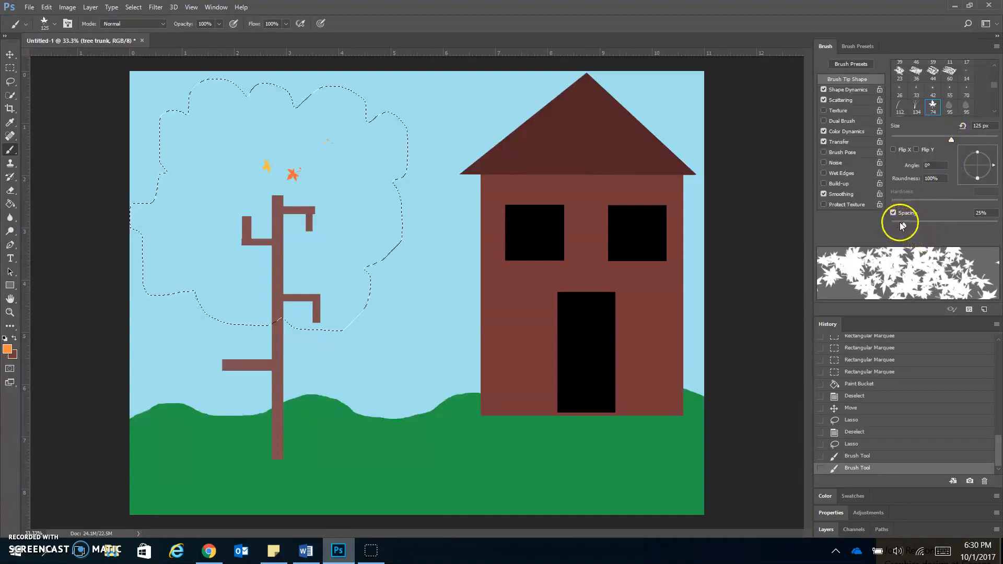
- Set the leaf brush spacing to 147% and paint scattered leaves around the edges and through the lower part of the foliage selection
drag(905, 225, 958, 232)
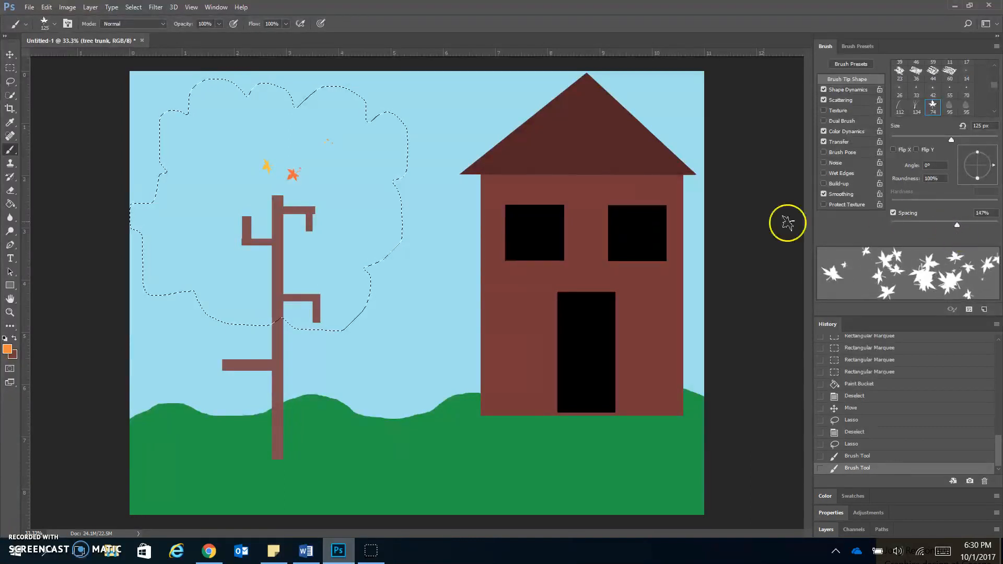
drag(137, 250, 109, 248)
drag(229, 104, 338, 96)
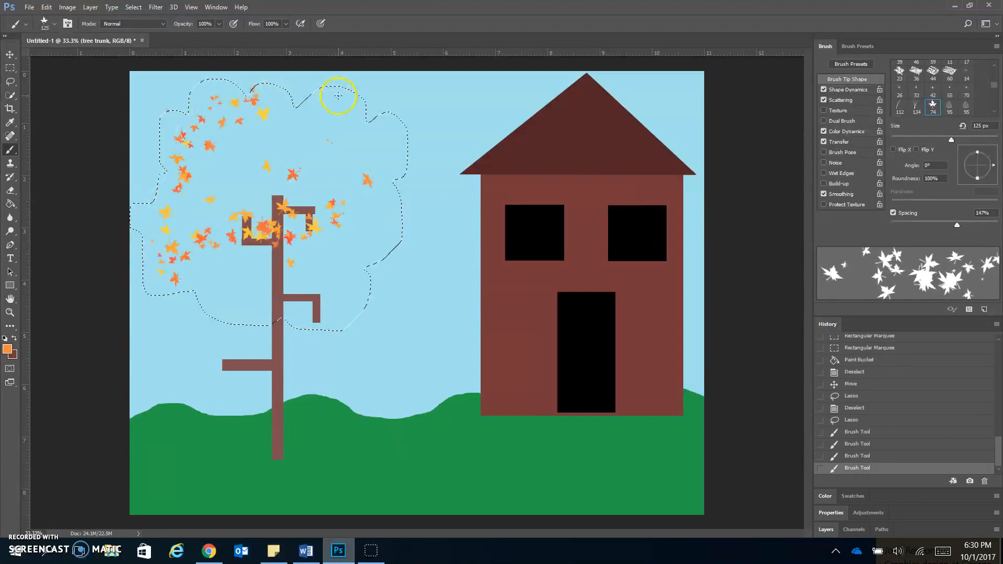
drag(397, 169, 400, 174)
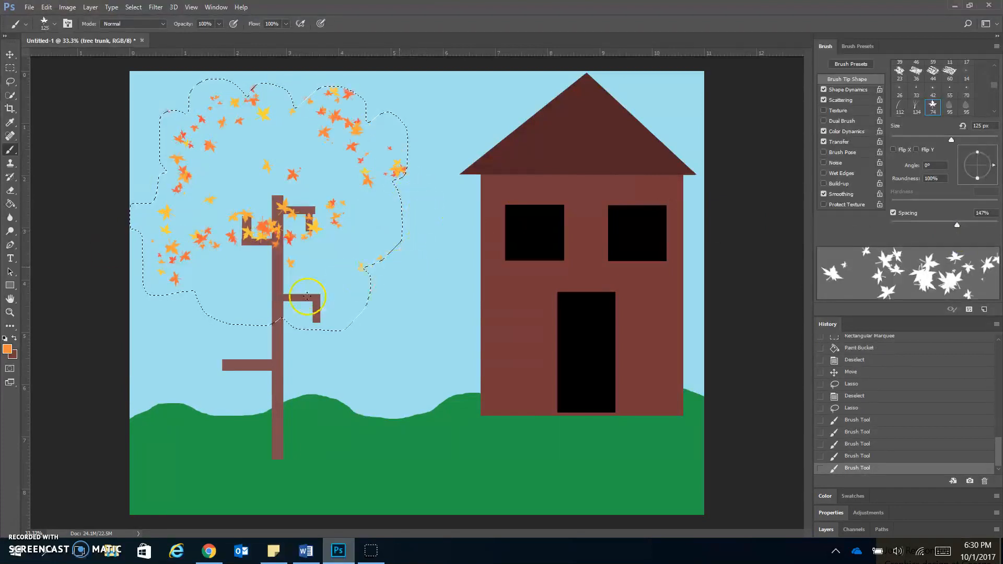
drag(154, 321, 155, 294)
click(343, 238)
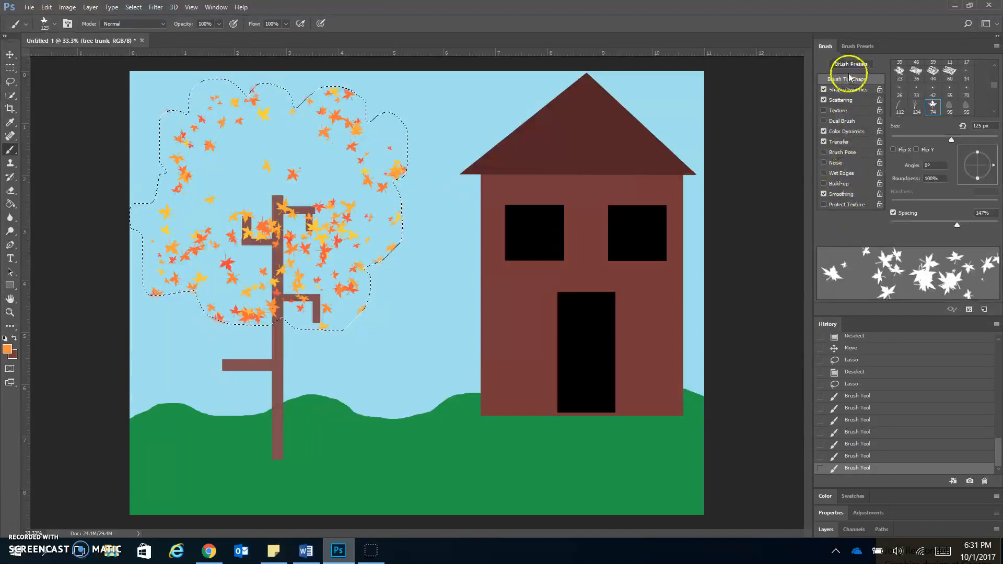
- In Shape Dynamics, set minimum diameter to 35% and size jitter to 49%, and paint leaves across the upper middle of the foliage
click(851, 90)
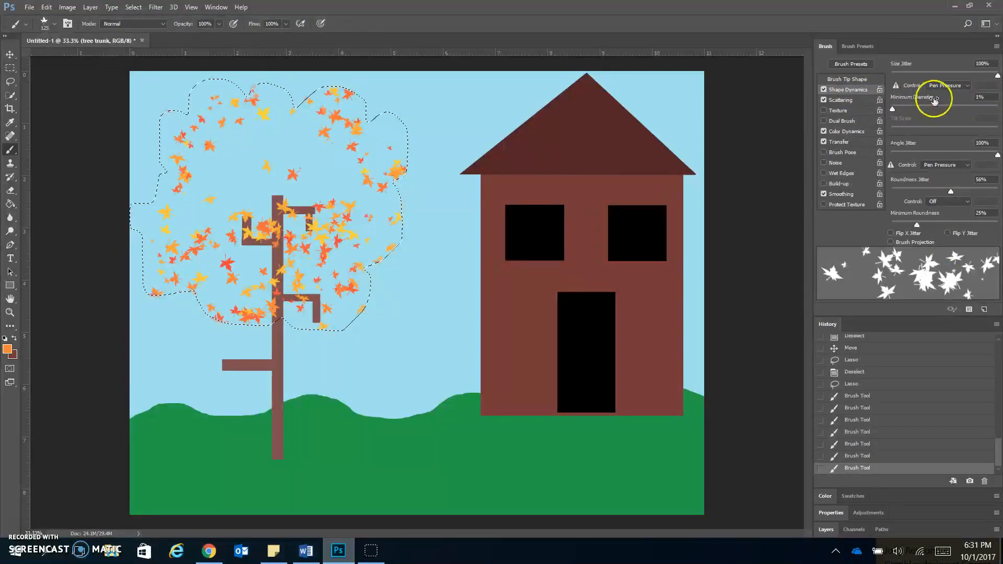
mouse_move(893, 108)
mouse_down()
mouse_move(940, 108)
mouse_move(922, 108)
mouse_move(931, 106)
mouse_up()
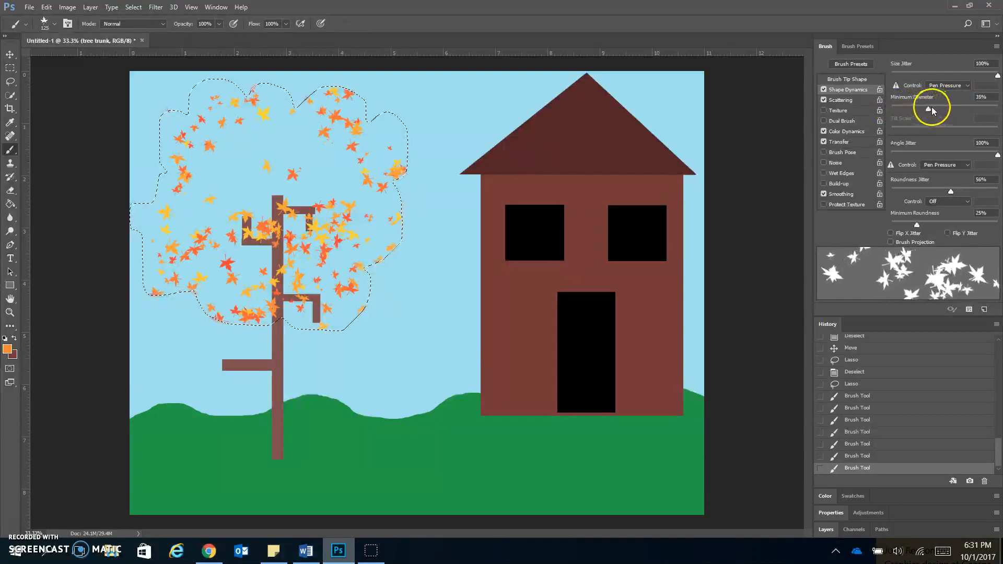
mouse_move(996, 76)
mouse_down()
mouse_move(904, 76)
mouse_move(944, 78)
mouse_up()
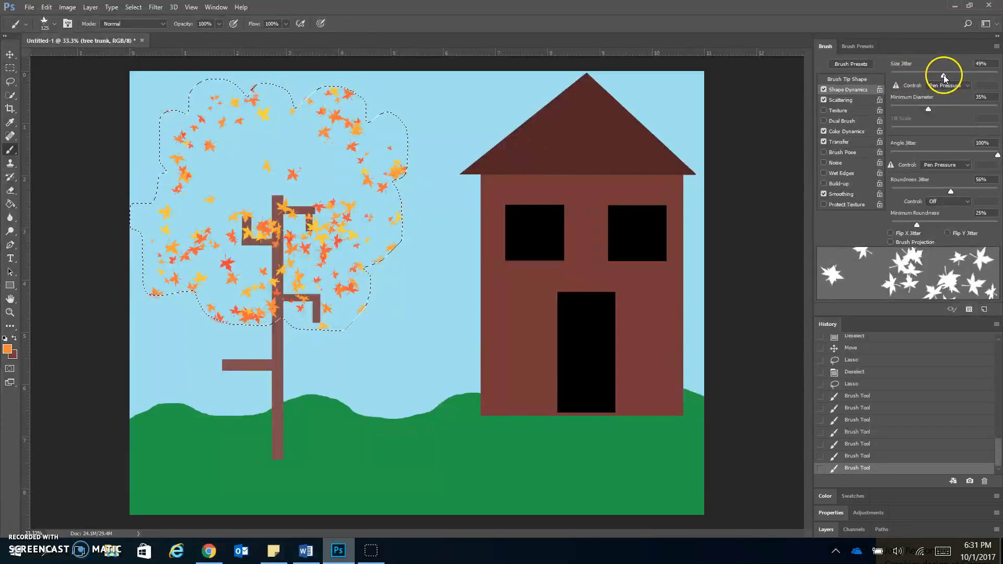
drag(264, 133, 321, 151)
click(354, 177)
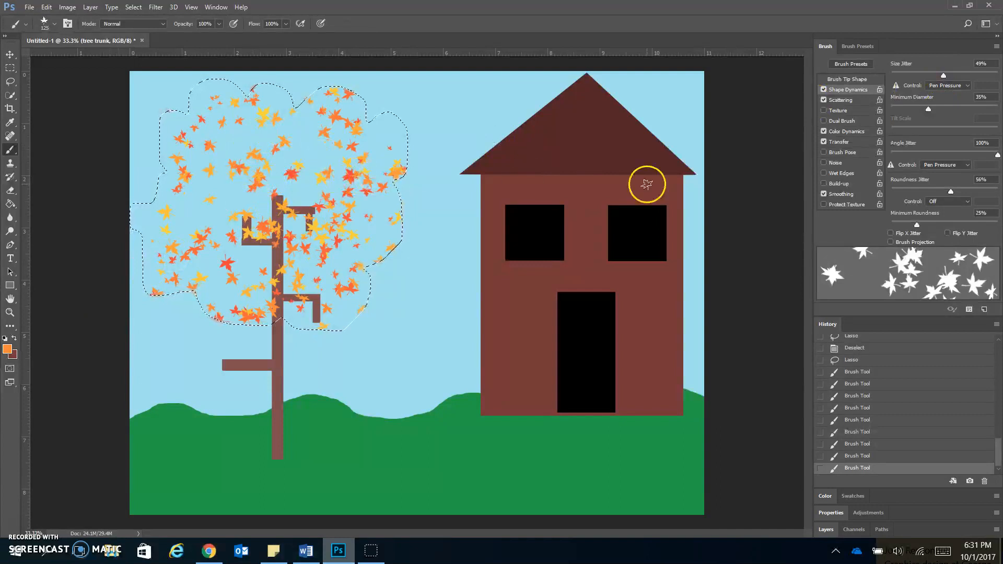
- Paint more leaves in the upper middle of the foliage with size jitter at 2%, and toward its left edge with size jitter at 94%
drag(944, 76, 895, 76)
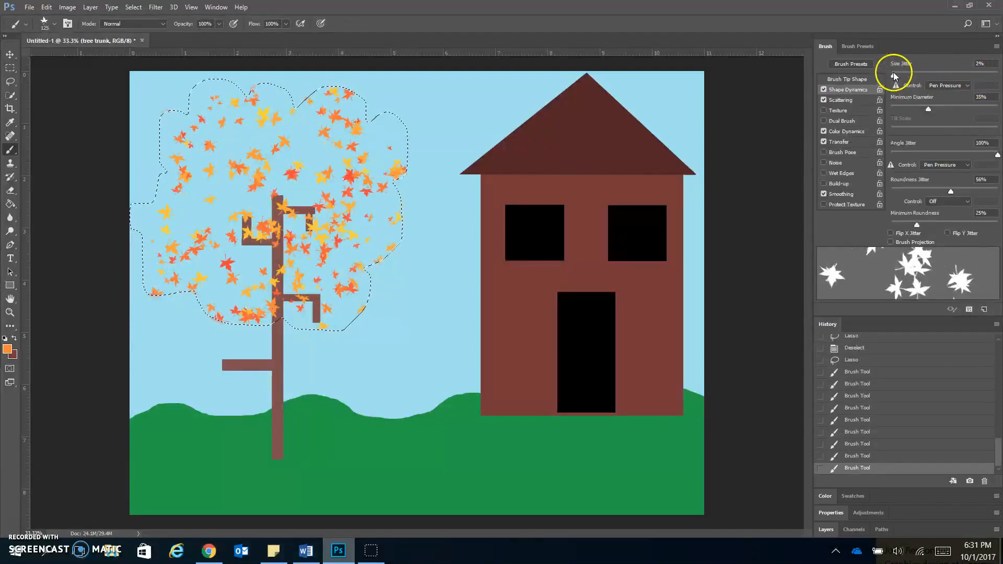
drag(272, 146, 295, 138)
click(313, 154)
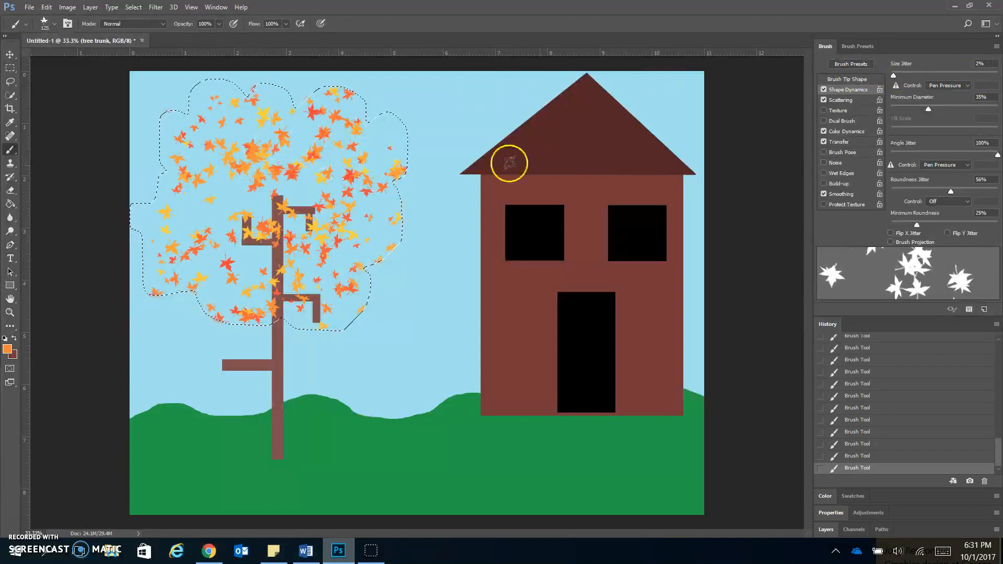
click(991, 75)
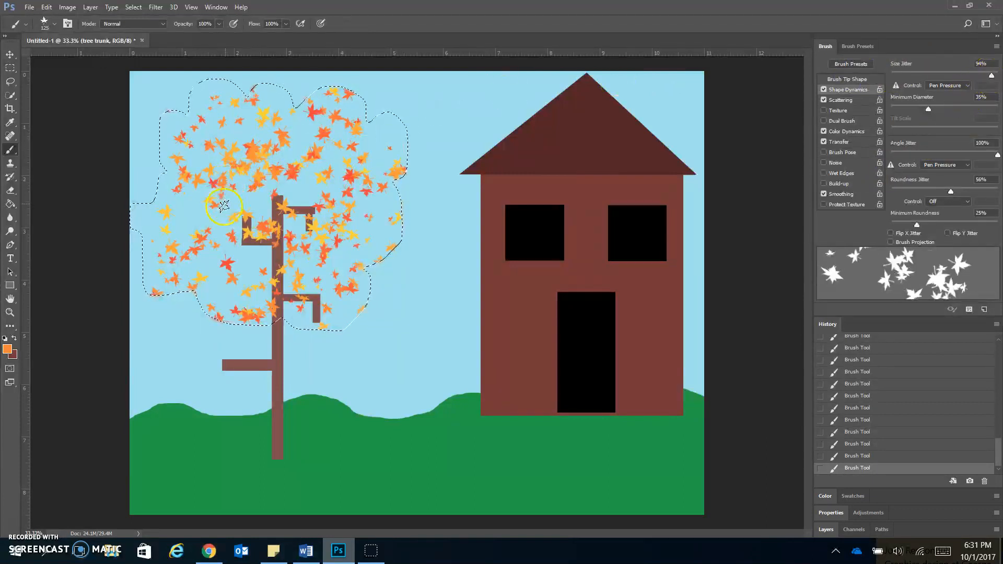
click(143, 229)
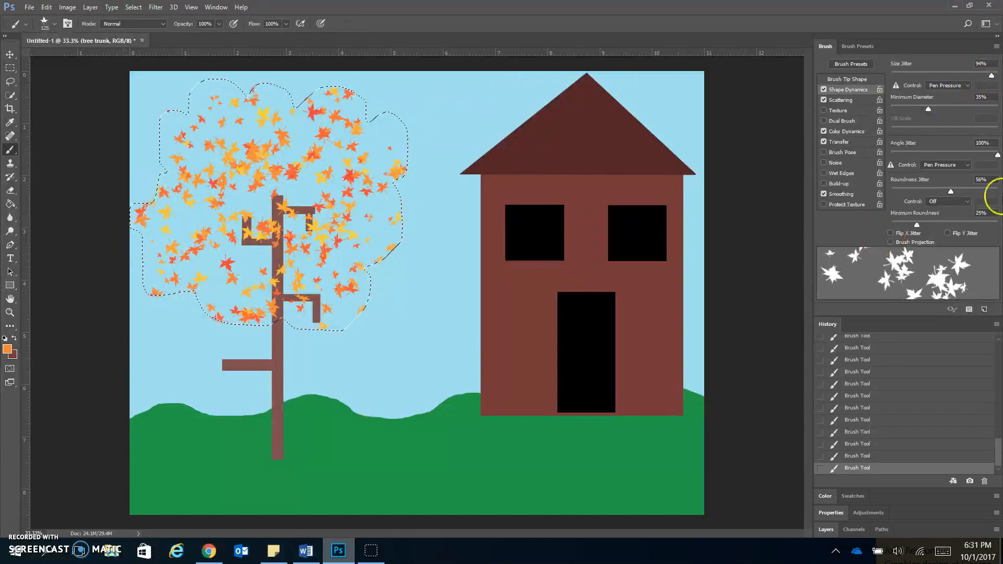
- Set the leaf brush's minimum diameter to 46% and angle jitter to 72%, with a scattering count of 3 and count jitter of 82%
drag(930, 109, 940, 109)
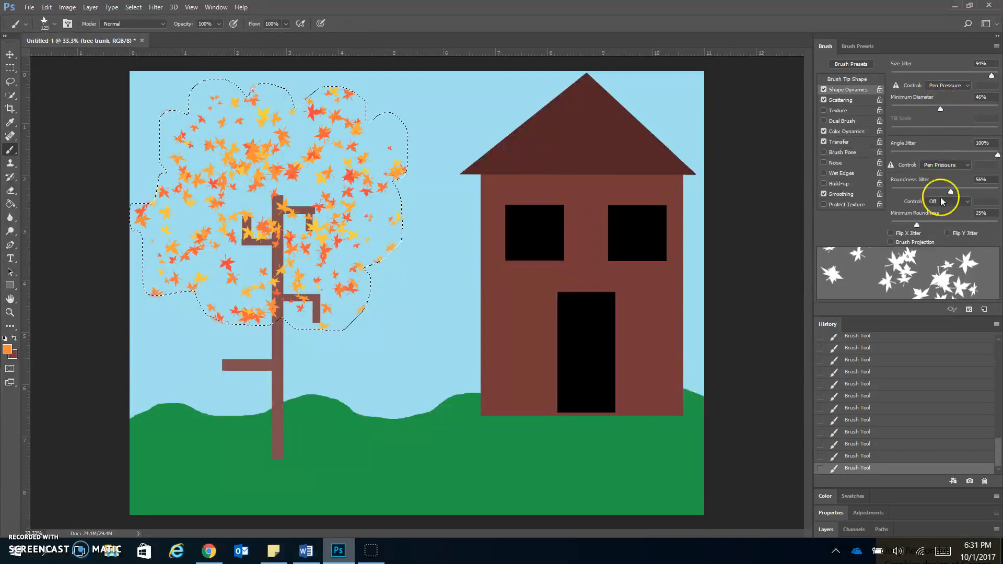
drag(997, 156, 968, 155)
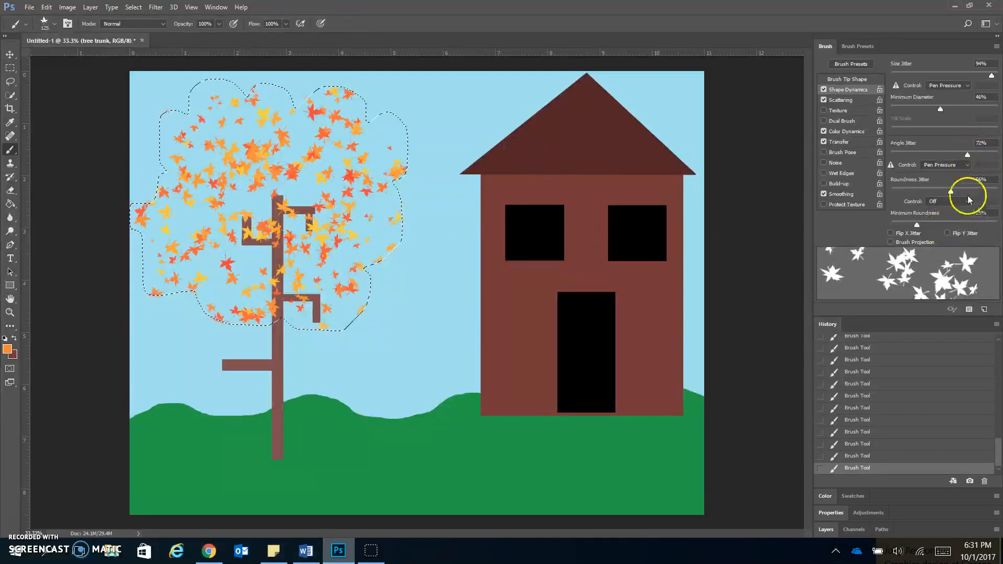
click(847, 101)
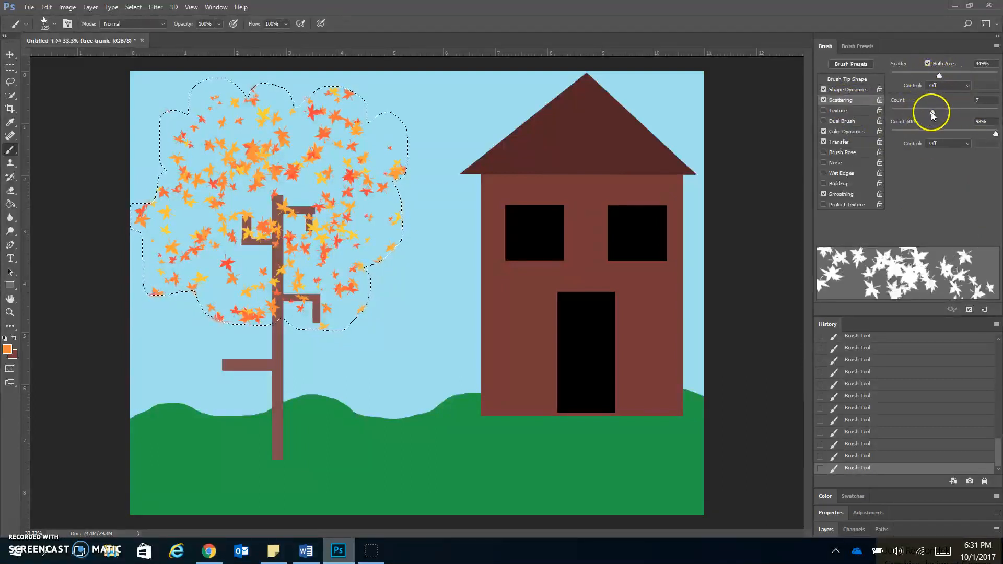
drag(913, 112, 907, 111)
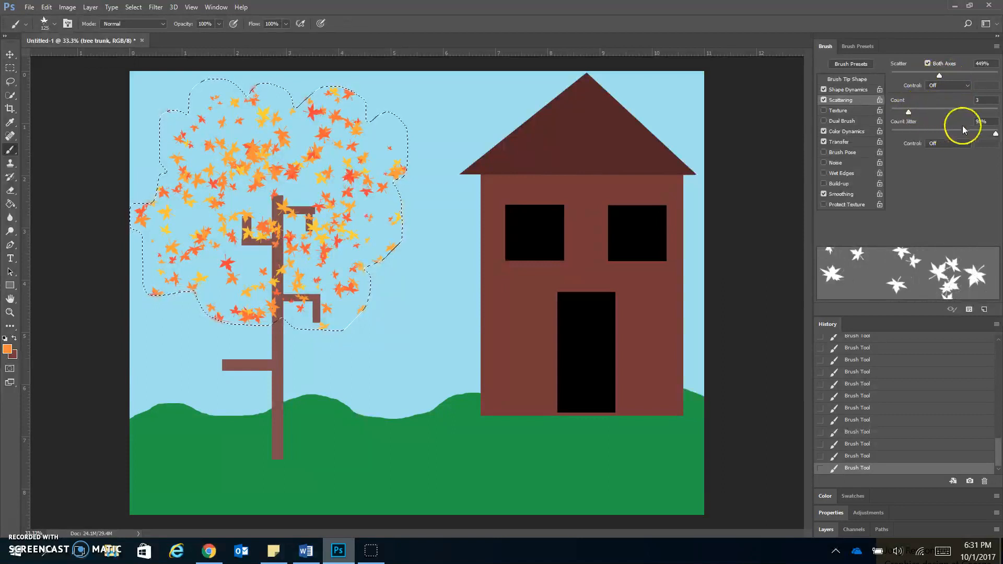
mouse_move(973, 135)
mouse_down()
mouse_move(949, 134)
mouse_move(986, 134)
mouse_up()
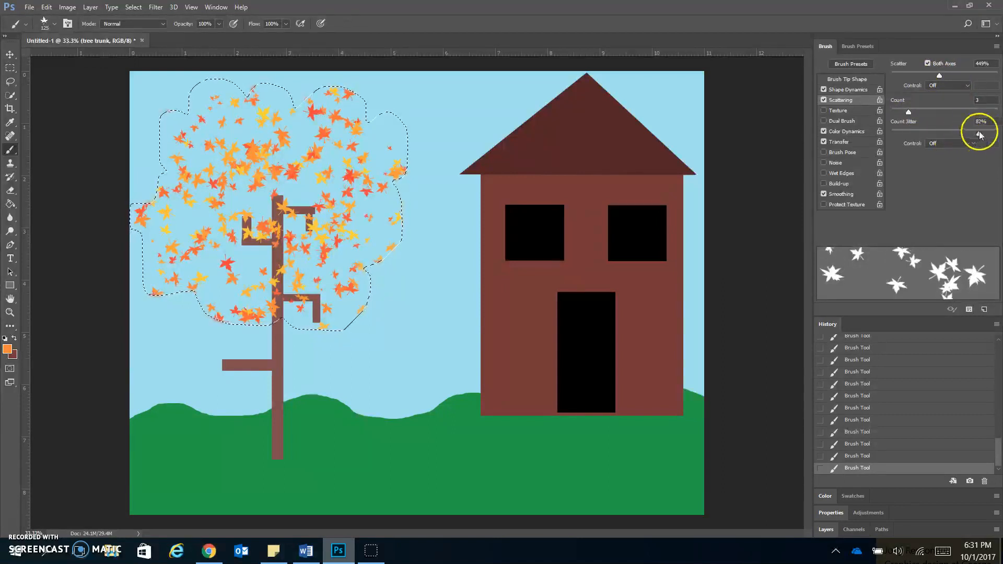
- Set Color Dynamics to 53% foreground/background, 40% hue, 45% saturation and 48% brightness jitter, painting varied leaves throughout the foliage
click(849, 135)
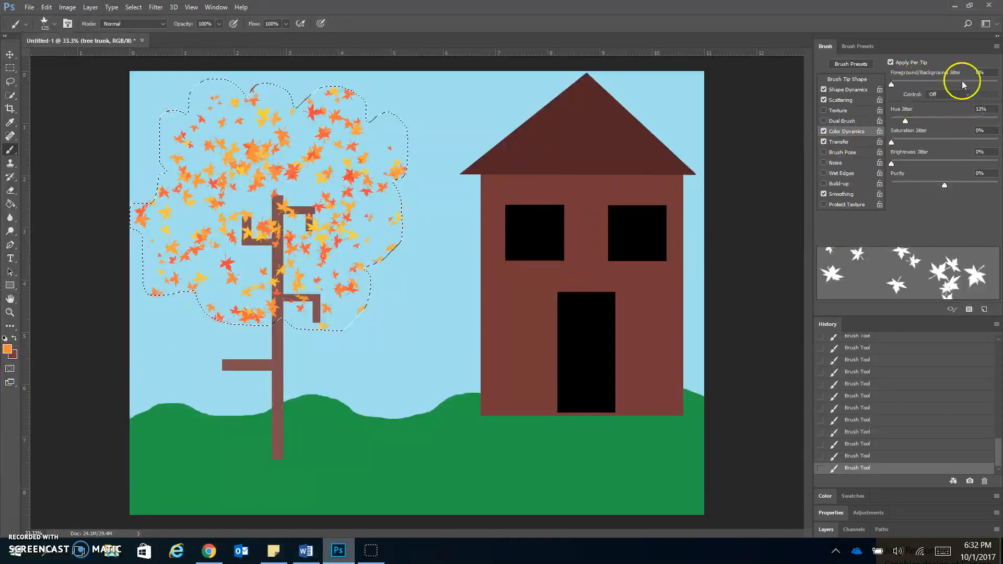
drag(944, 87, 948, 86)
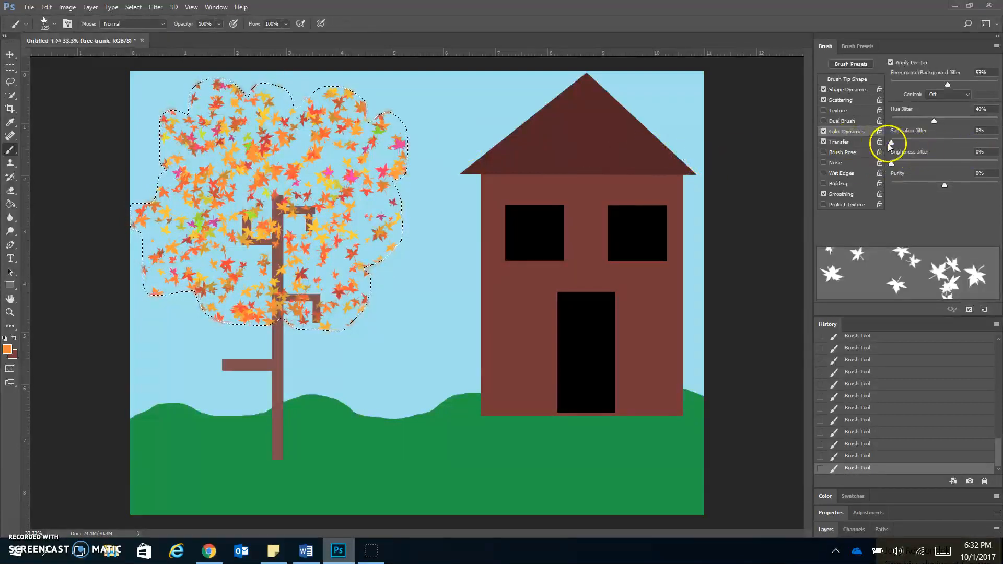
drag(891, 142, 934, 143)
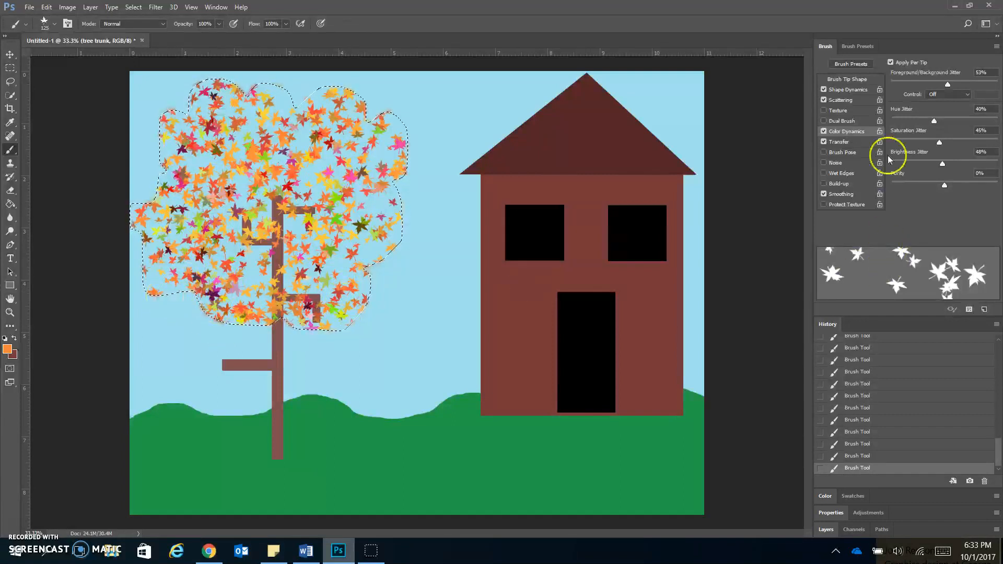
- Set the hue jitter to 0% and paint more leaves over the foliage selection to fill its gaps
drag(914, 121, 888, 121)
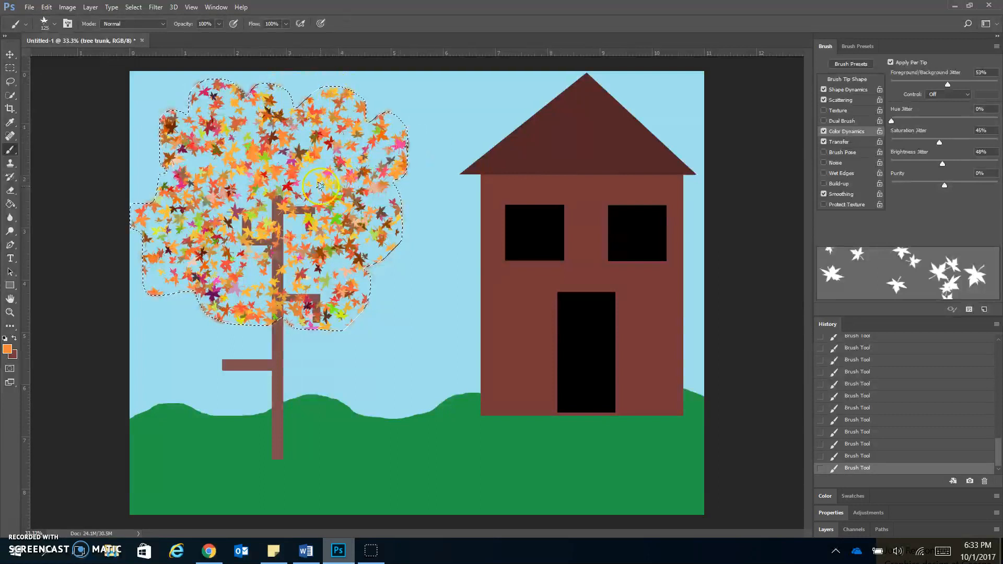
mouse_move(159, 277)
mouse_down()
mouse_move(105, 305)
mouse_move(148, 250)
mouse_up()
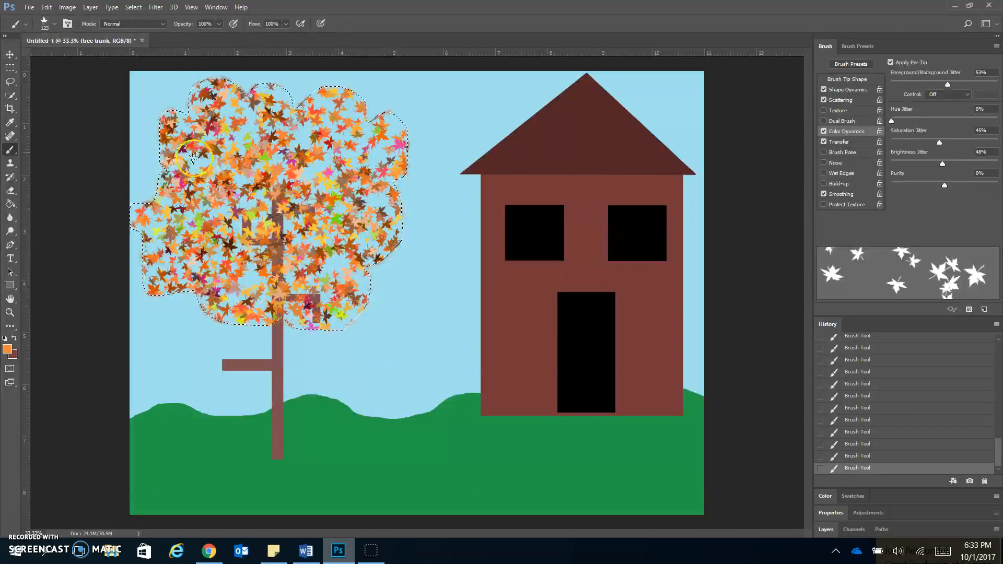
- Set the leaf brush size to 278 px, paint larger leaves throughout the foliage, and clear the foliage selection
click(851, 79)
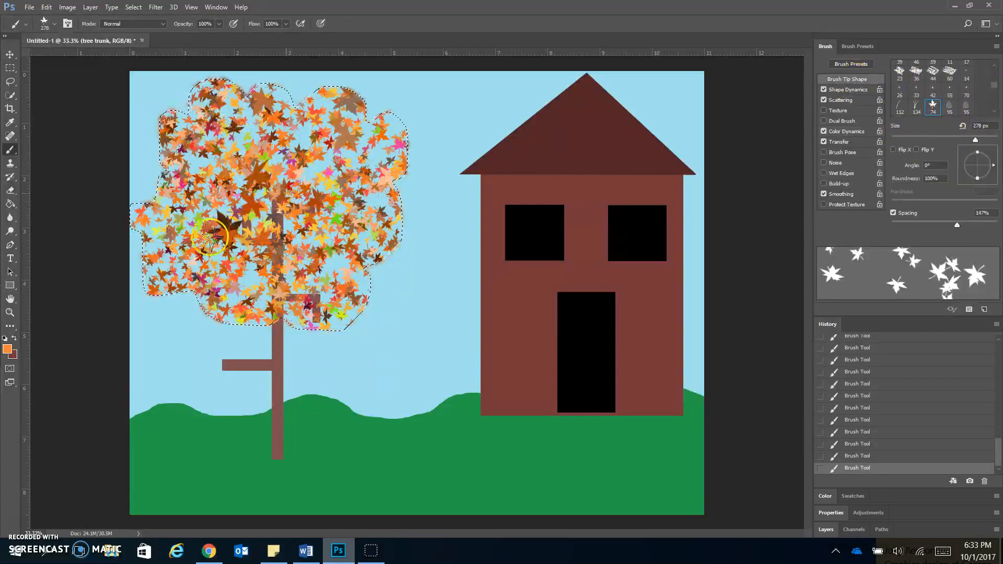
mouse_move(264, 278)
mouse_down()
mouse_move(496, 305)
mouse_move(381, 250)
mouse_move(271, 23)
mouse_move(250, 107)
mouse_up()
drag(162, 220, 156, 282)
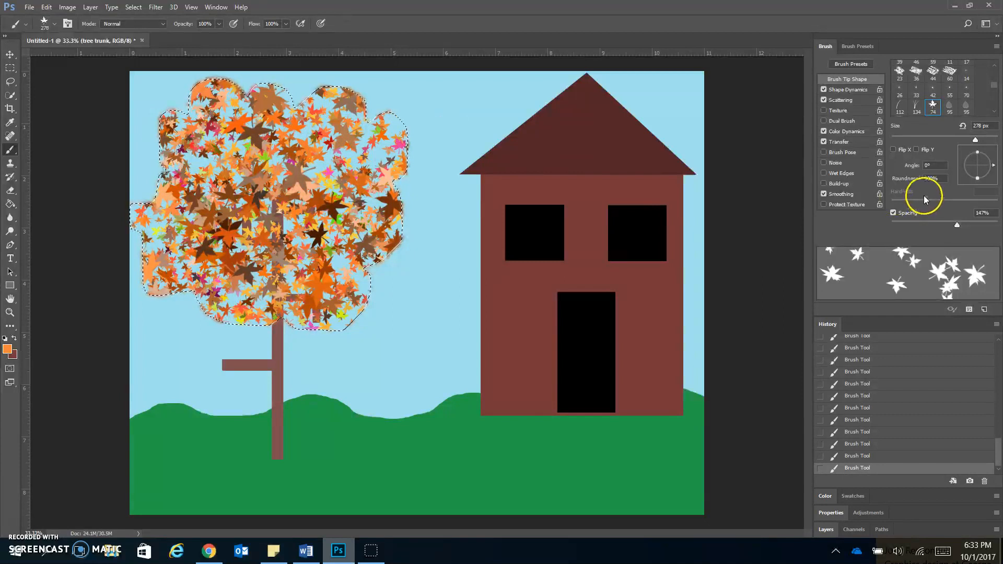
mouse_move(827, 325)
mouse_down()
mouse_move(829, 48)
mouse_move(835, 64)
mouse_up()
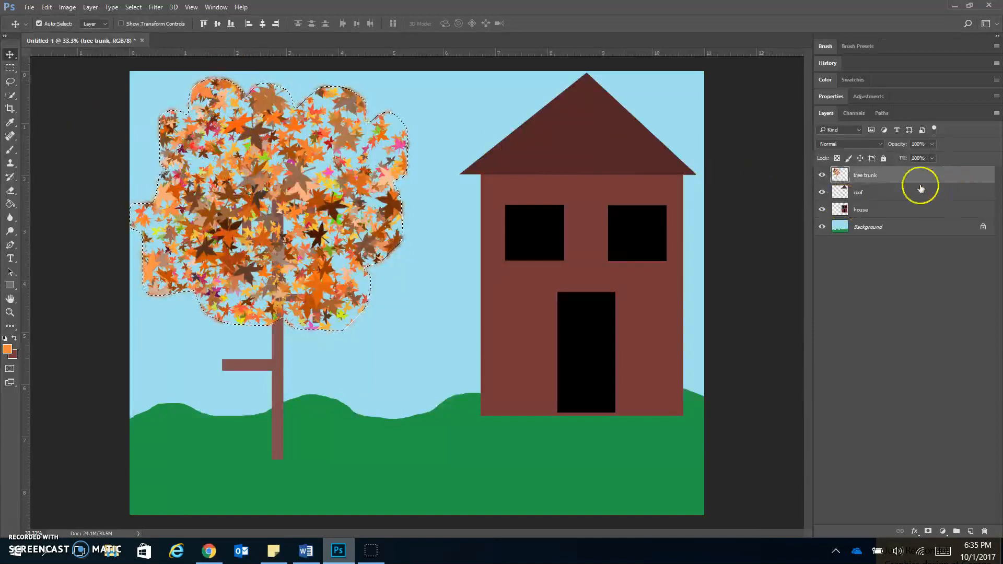
key(ctrl+d)
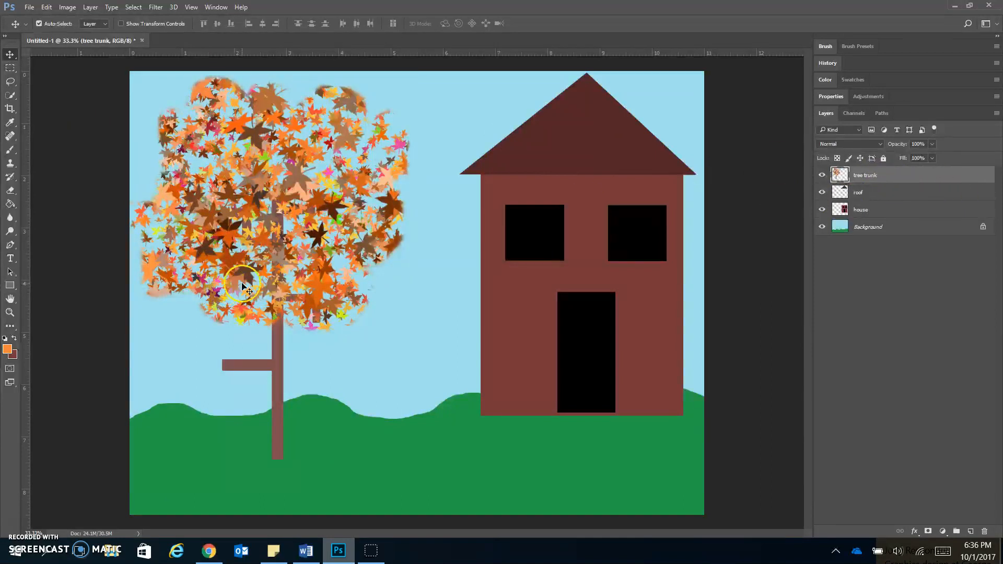
- Rename the tree trunk layer as tree and shift the tree slightly downward
double_click(878, 175)
key(BackSpace)
key(BackSpace)
key(BackSpace)
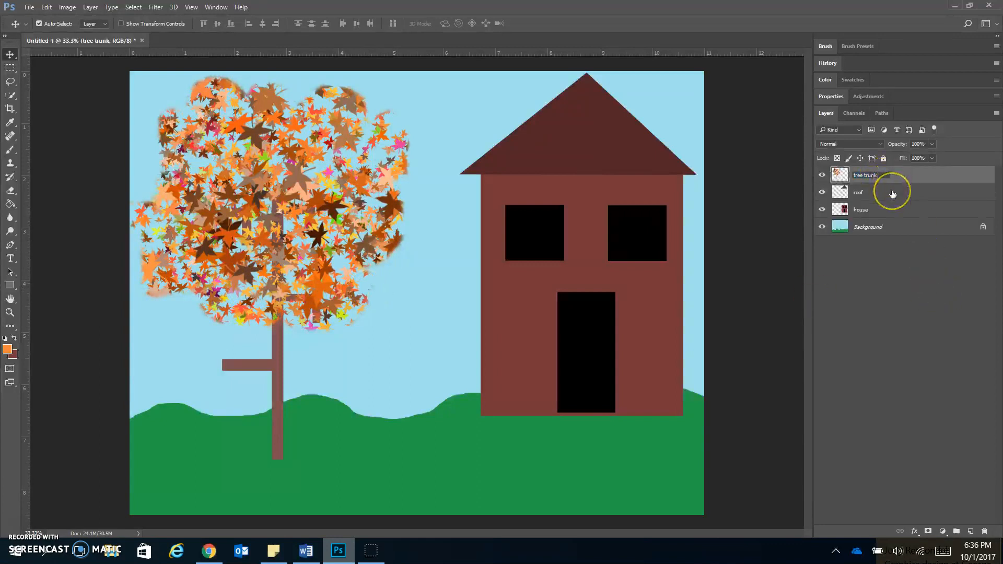
key(Return)
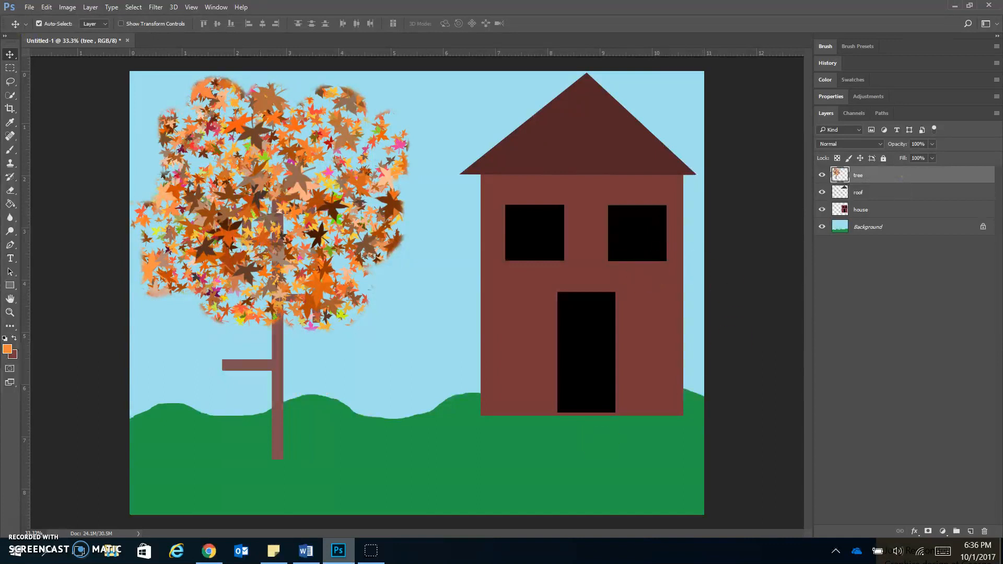
mouse_move(261, 272)
mouse_down()
mouse_move(361, 269)
mouse_move(296, 259)
mouse_move(261, 266)
mouse_up()
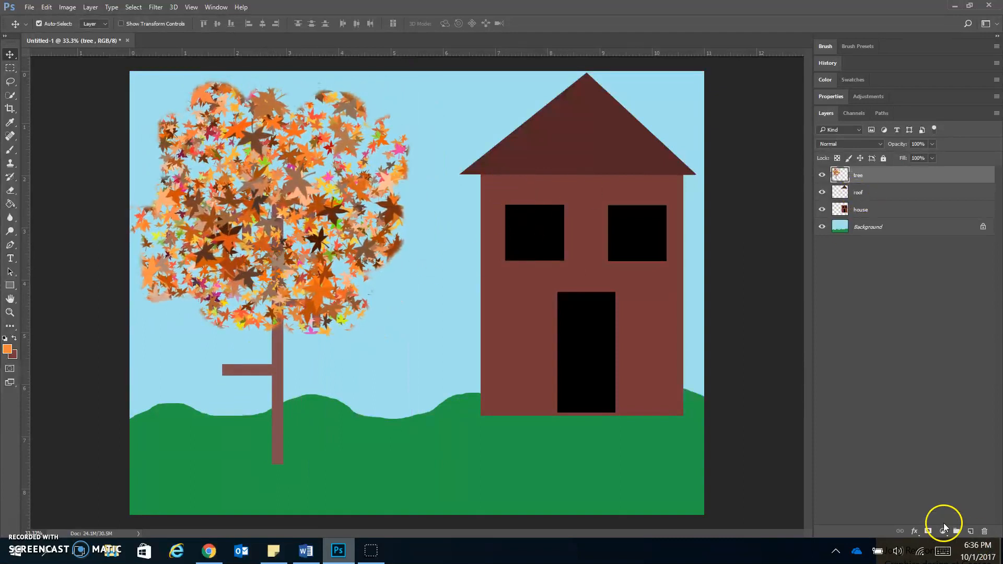
- Create a new layer above the tree layer and name it cloud
click(970, 532)
double_click(869, 176)
text(cloud)
key(Return)
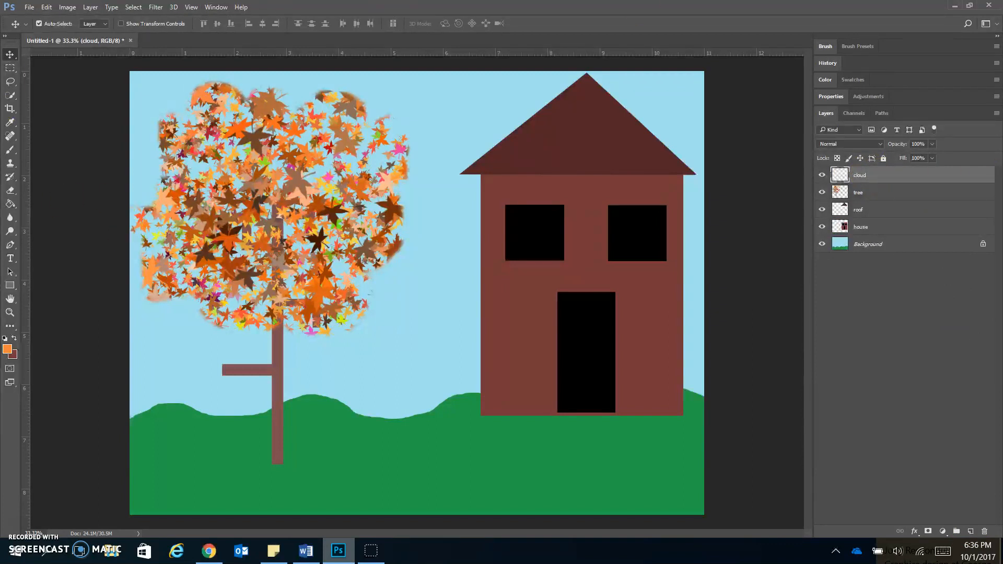
- Draw a cloud-shaped freehand Lasso selection with a 10 px feather over the roof and upper windows of the house
click(11, 82)
click(100, 83)
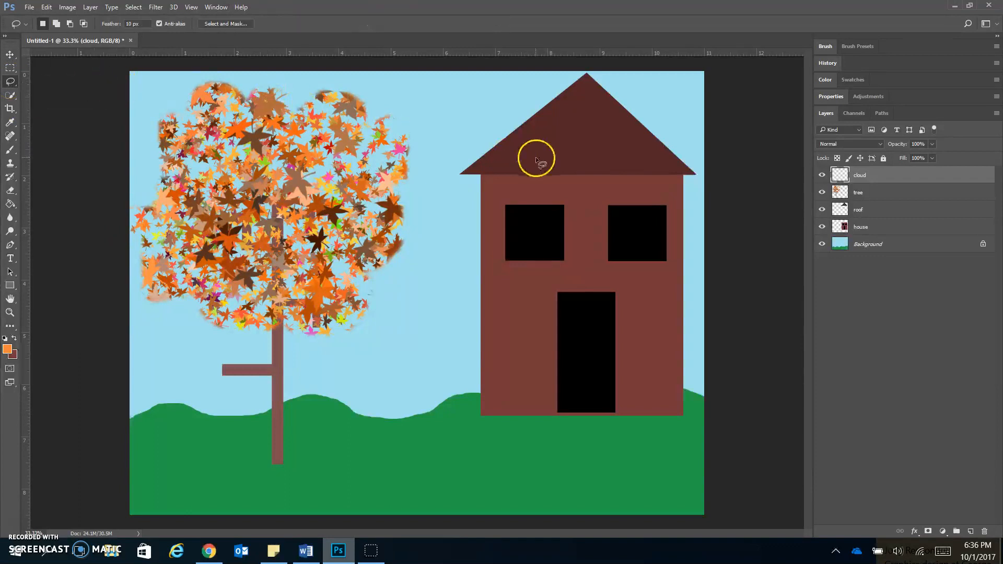
mouse_move(593, 168)
mouse_down()
mouse_move(569, 154)
mouse_move(564, 162)
mouse_move(554, 140)
mouse_move(515, 135)
mouse_move(518, 145)
mouse_move(488, 145)
mouse_move(496, 184)
mouse_move(480, 190)
mouse_move(508, 258)
mouse_move(593, 245)
mouse_move(628, 254)
mouse_move(634, 218)
mouse_move(685, 219)
mouse_move(690, 185)
mouse_move(600, 171)
mouse_up()
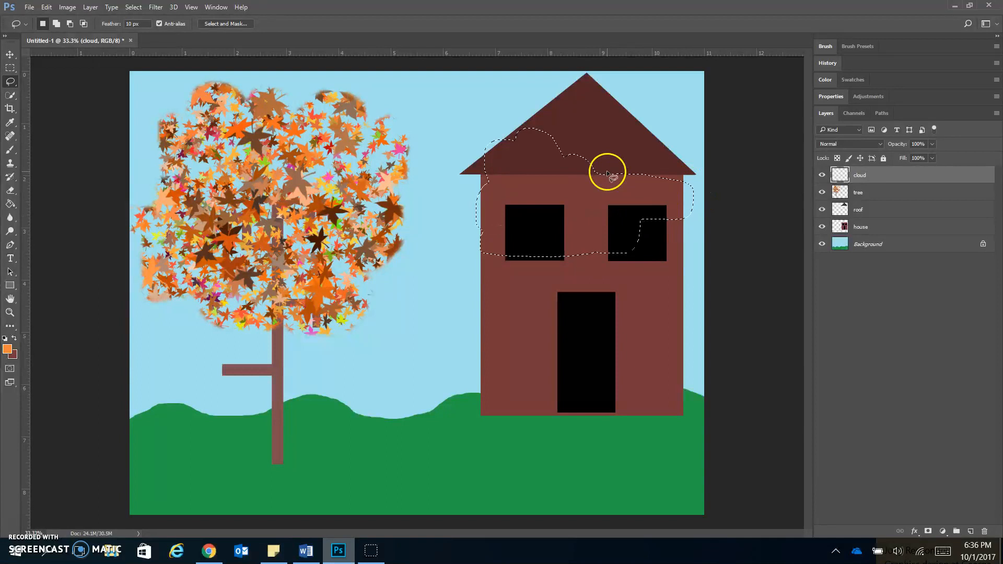
click(723, 220)
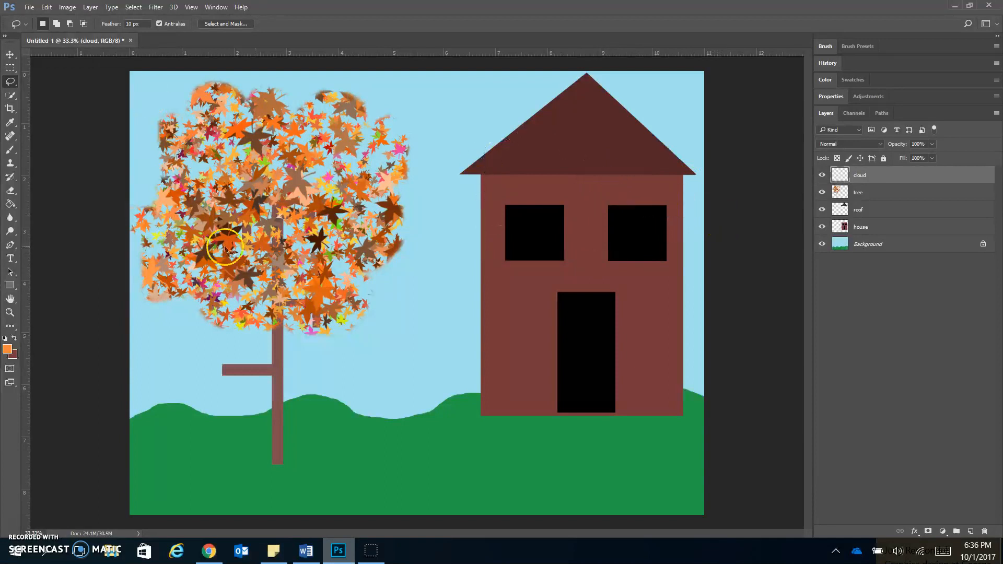
mouse_move(623, 166)
mouse_down()
mouse_move(523, 99)
mouse_move(528, 154)
mouse_move(498, 167)
mouse_move(480, 241)
mouse_move(539, 218)
mouse_move(528, 227)
mouse_move(578, 240)
mouse_move(589, 213)
mouse_move(610, 244)
mouse_move(681, 210)
mouse_move(634, 190)
mouse_move(703, 123)
mouse_move(600, 97)
mouse_move(601, 159)
mouse_up()
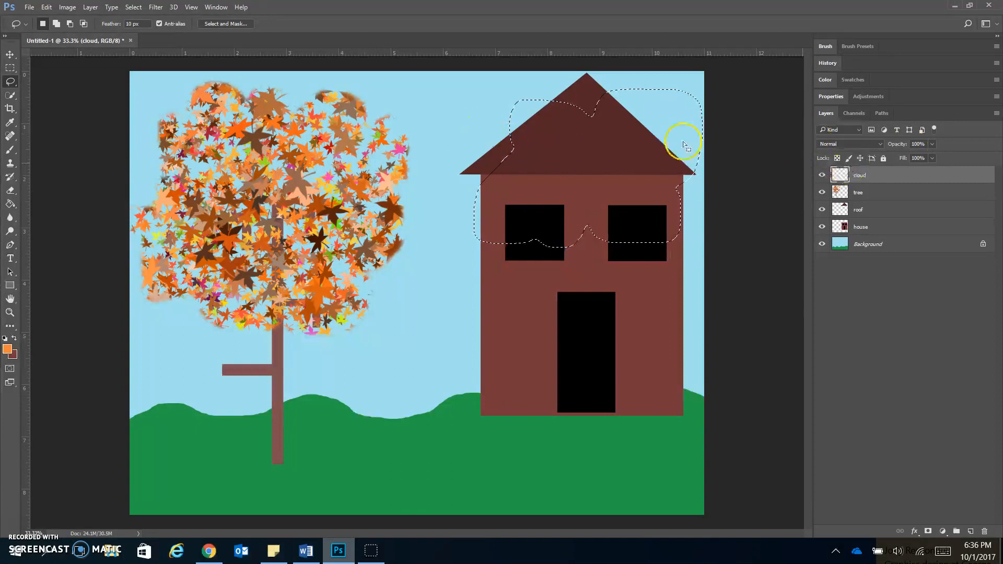
- Set the foreground color to gray-blue #738f95 and fill the cloud selection with it
click(9, 122)
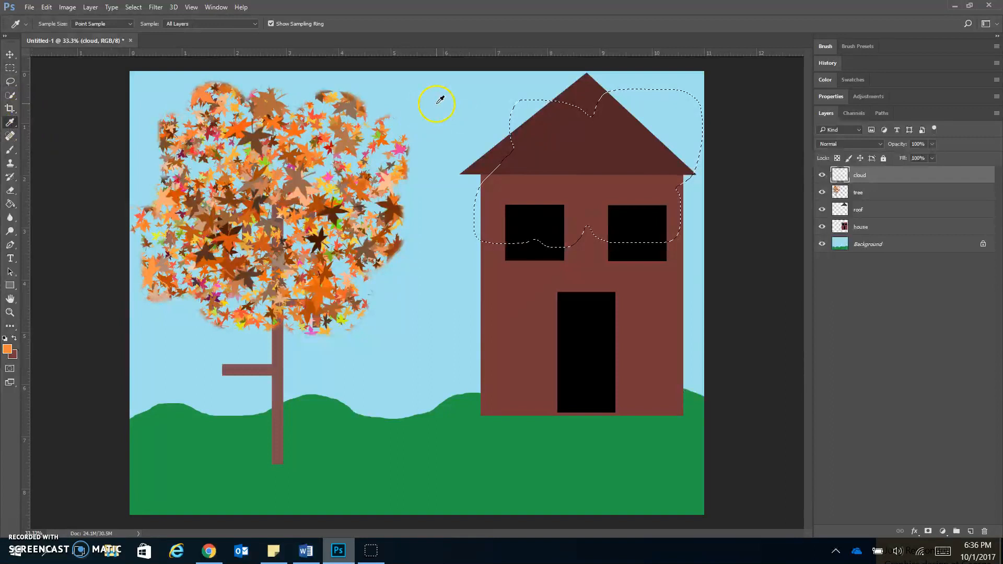
click(8, 350)
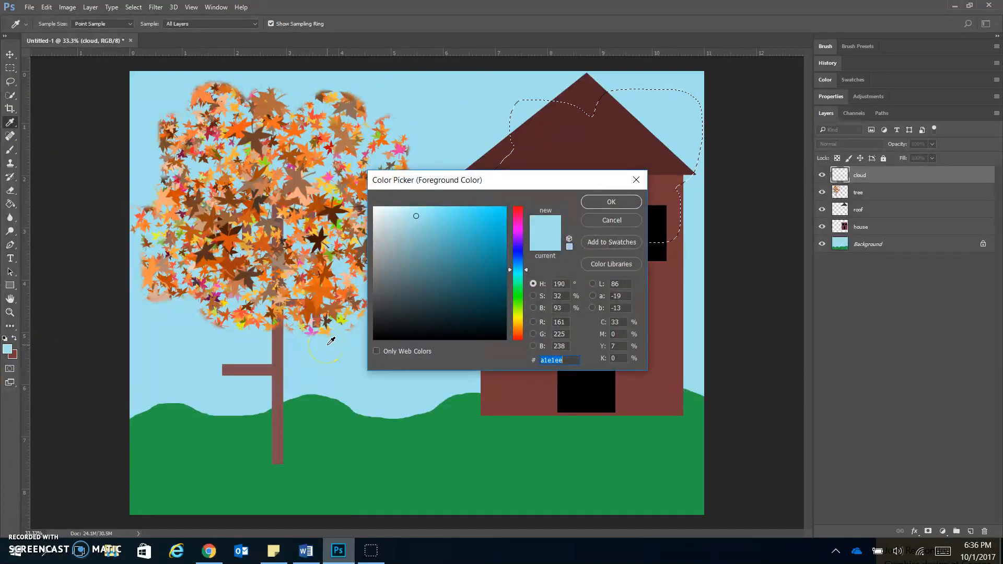
click(416, 216)
mouse_move(417, 216)
mouse_down()
mouse_move(416, 251)
mouse_move(404, 262)
mouse_up()
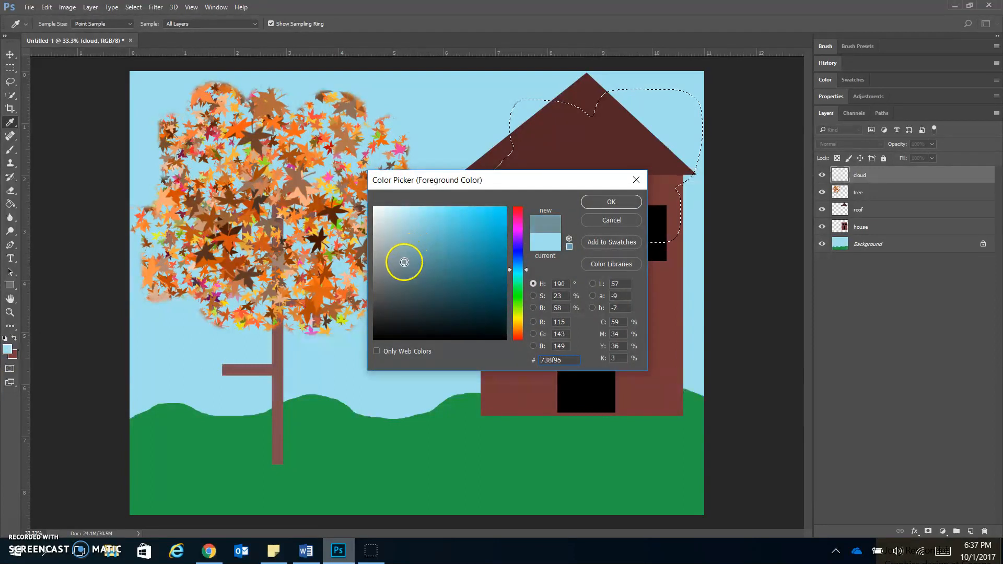
click(599, 209)
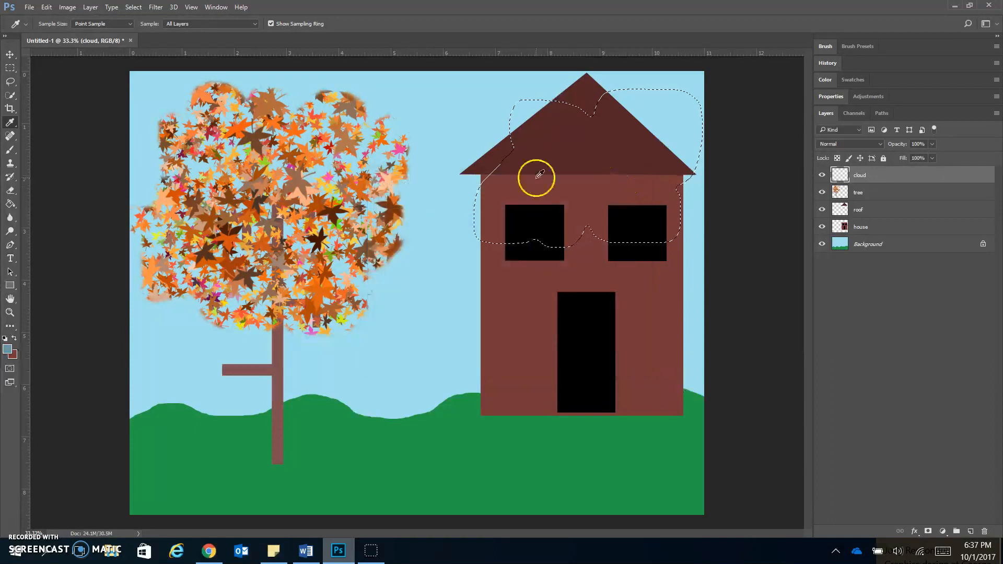
click(10, 203)
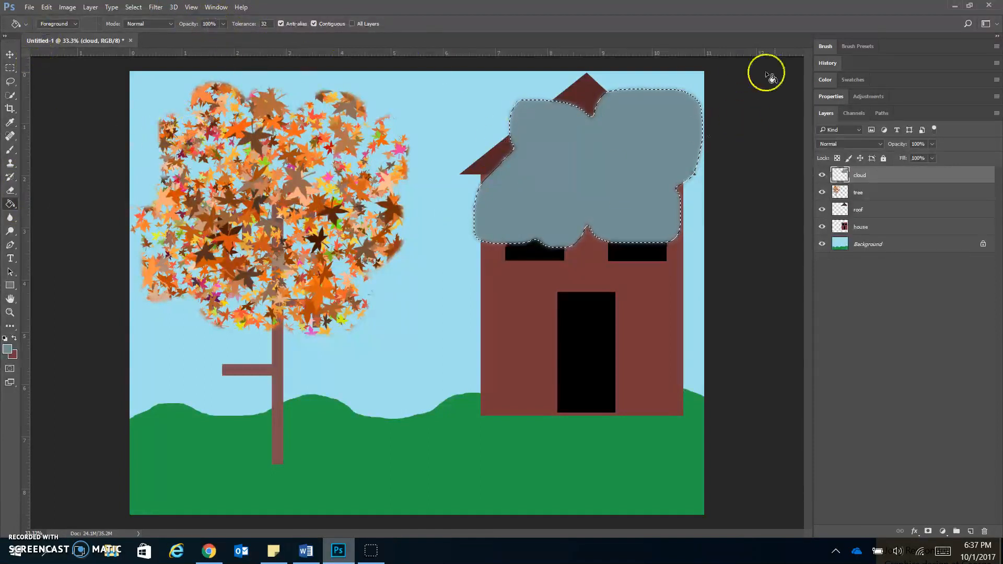
- Step back through the history to before the cloud selection and return to the Paint Bucket fill state
click(829, 65)
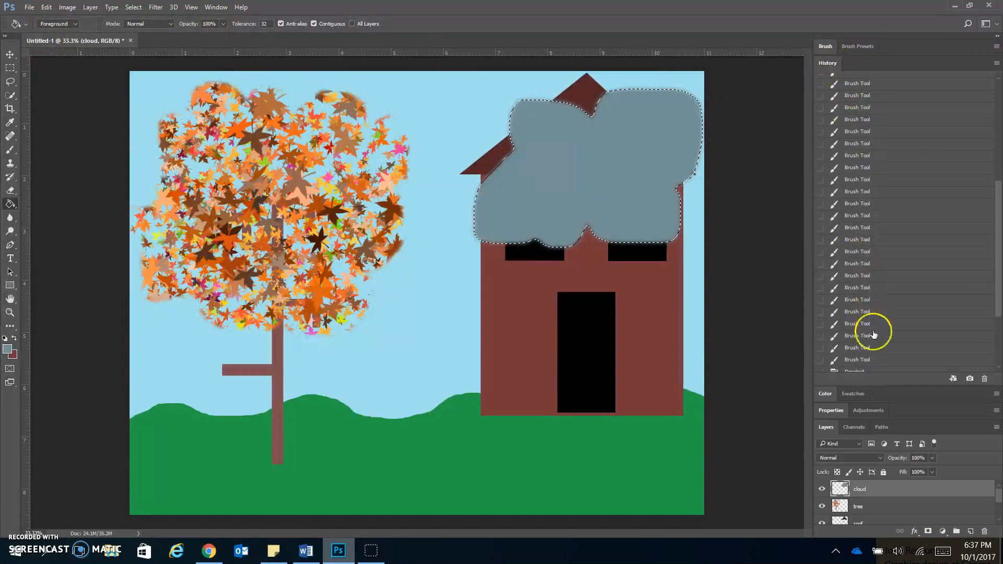
scroll(883, 313, down, 3)
click(865, 354)
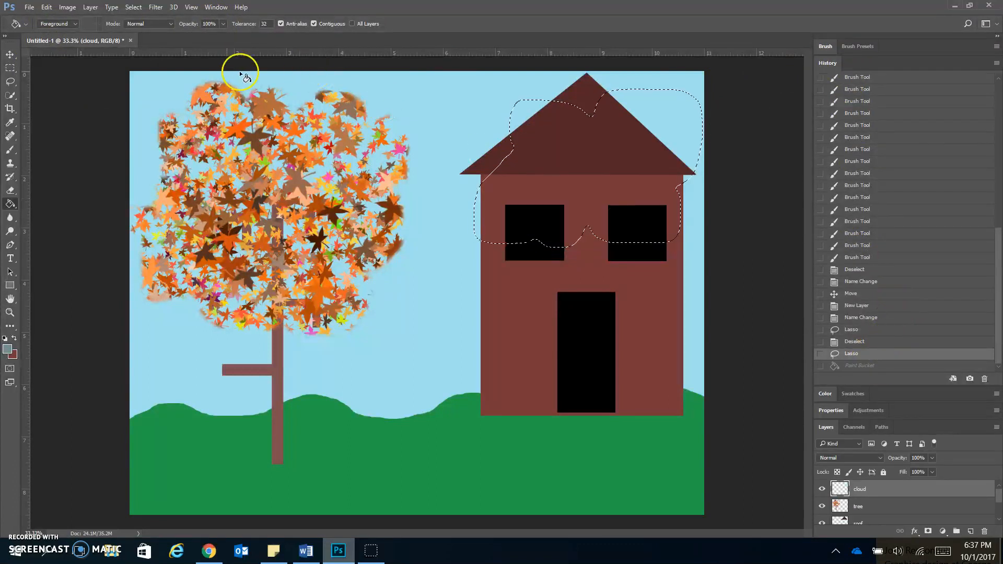
click(867, 340)
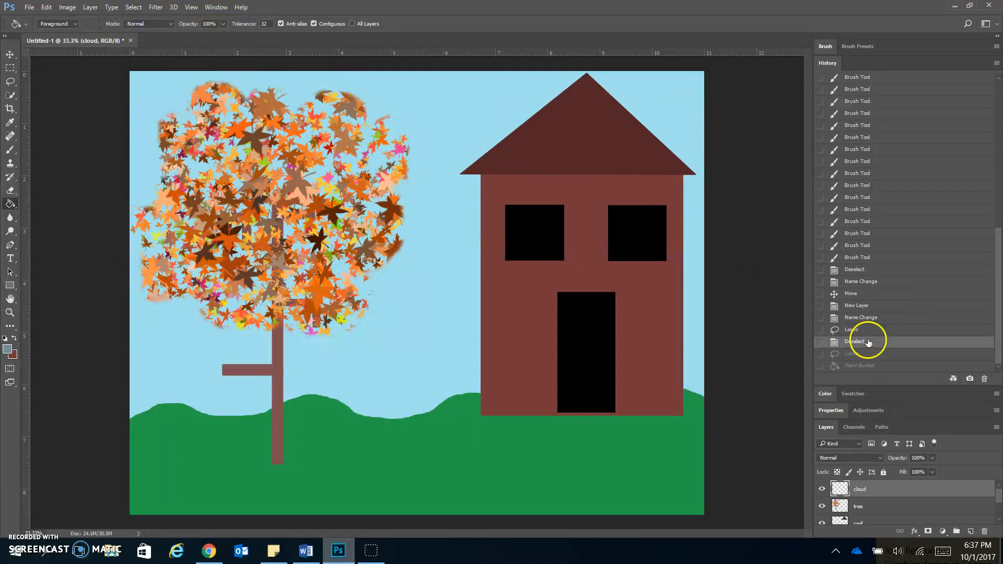
click(10, 82)
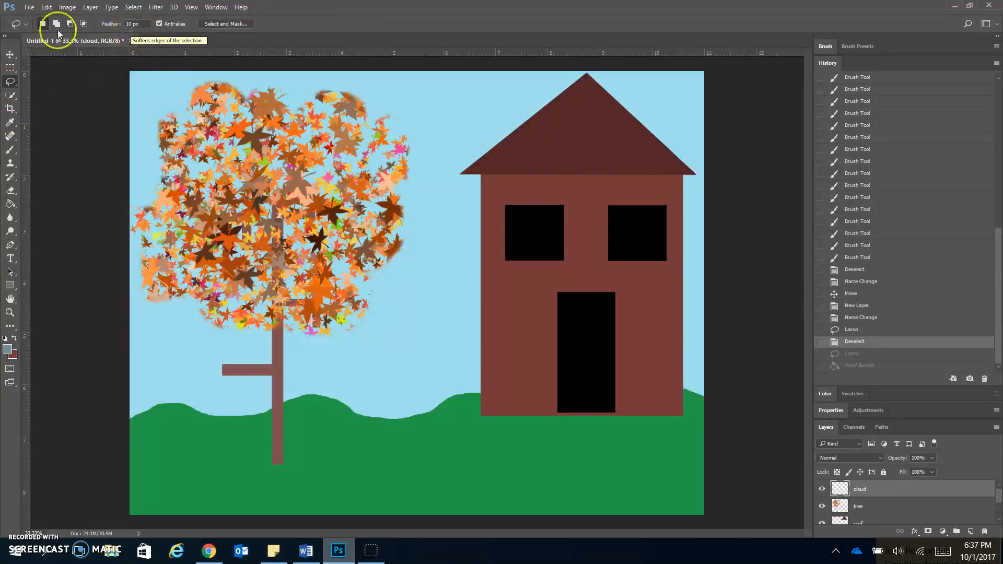
click(891, 365)
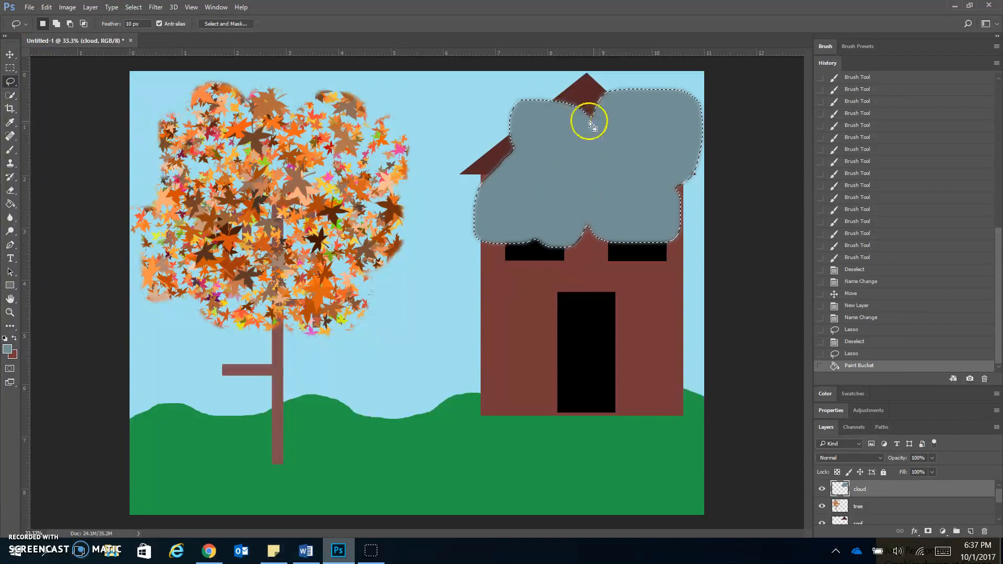
- Clear the cloud selection and place the cloud layer directly above the Background, behind the house, roof and tree
key(ctrl+d)
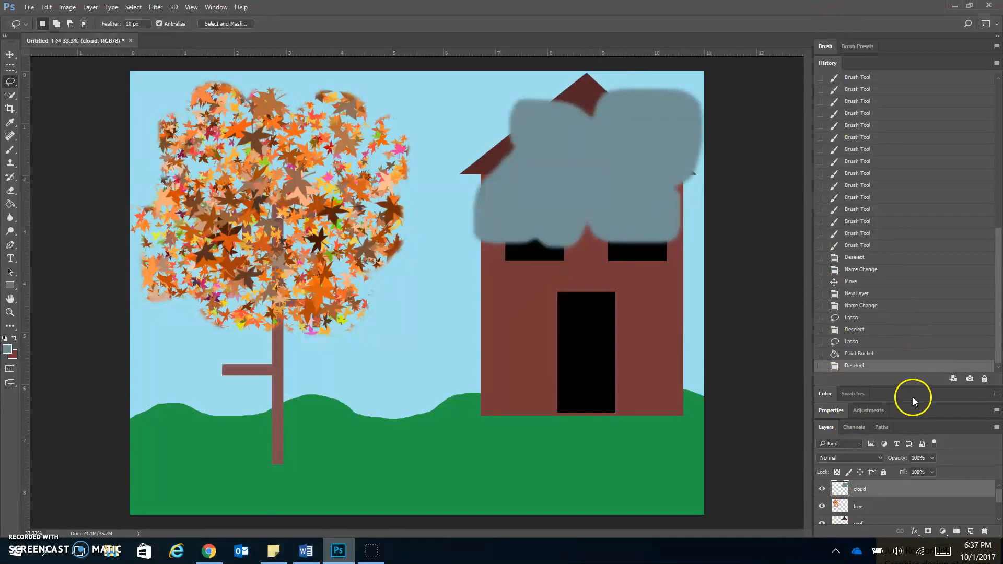
drag(915, 387, 914, 238)
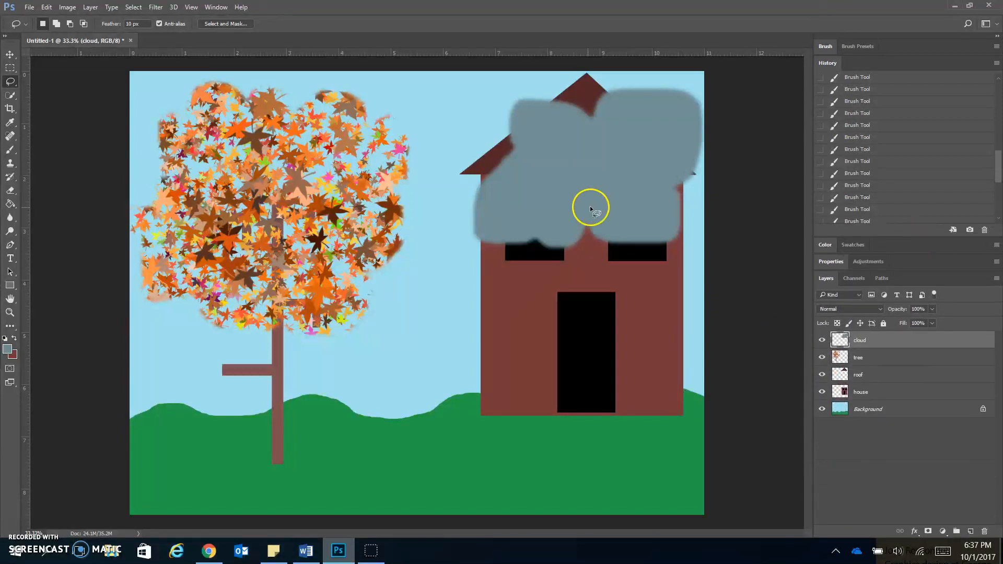
drag(882, 345, 888, 395)
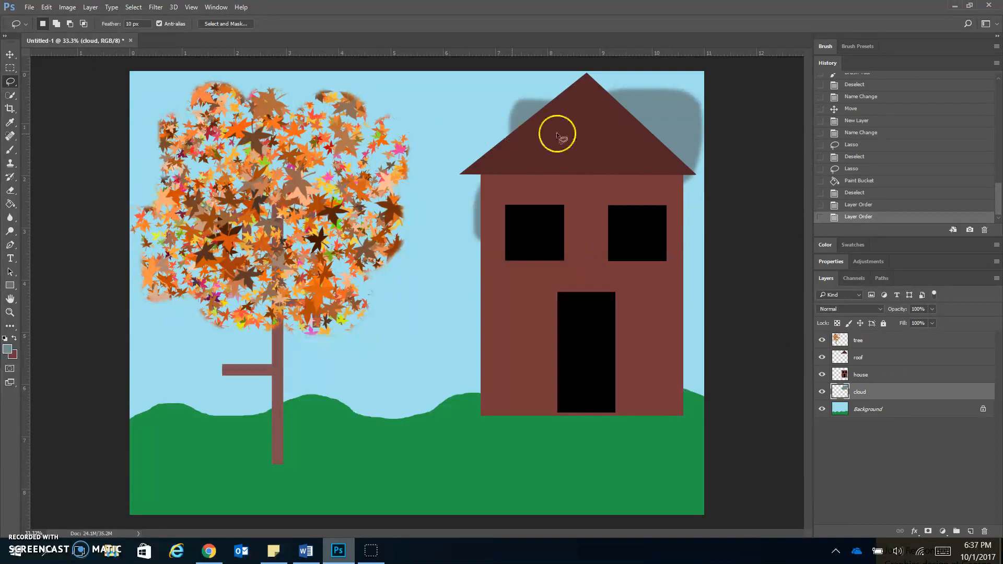
drag(641, 109, 640, 110)
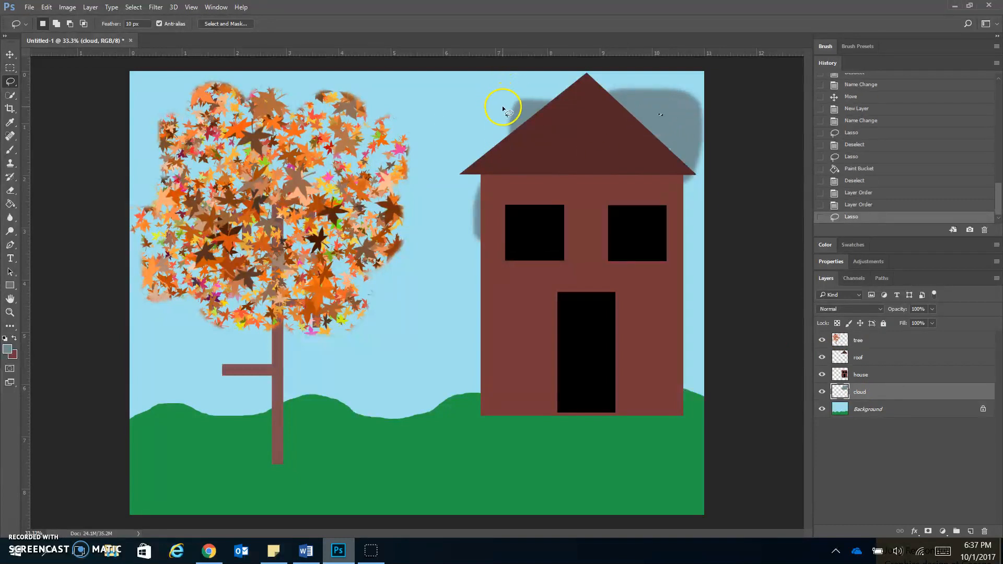
key(ctrl+s)
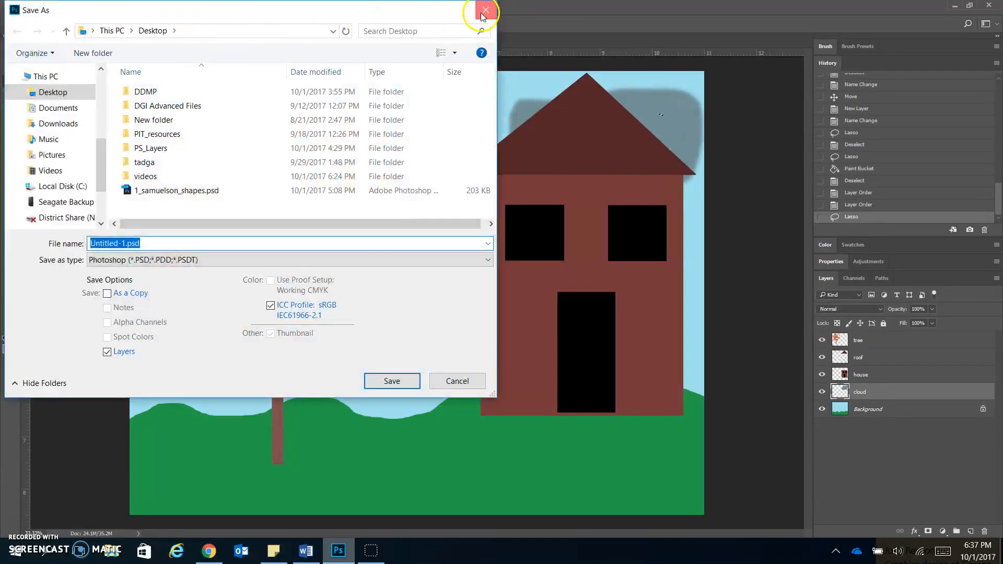
click(484, 12)
- Clear the small stray selection and move the cloud left into the sky between the tree and the house
drag(673, 110, 598, 94)
key(ctrl+d)
drag(533, 101, 493, 112)
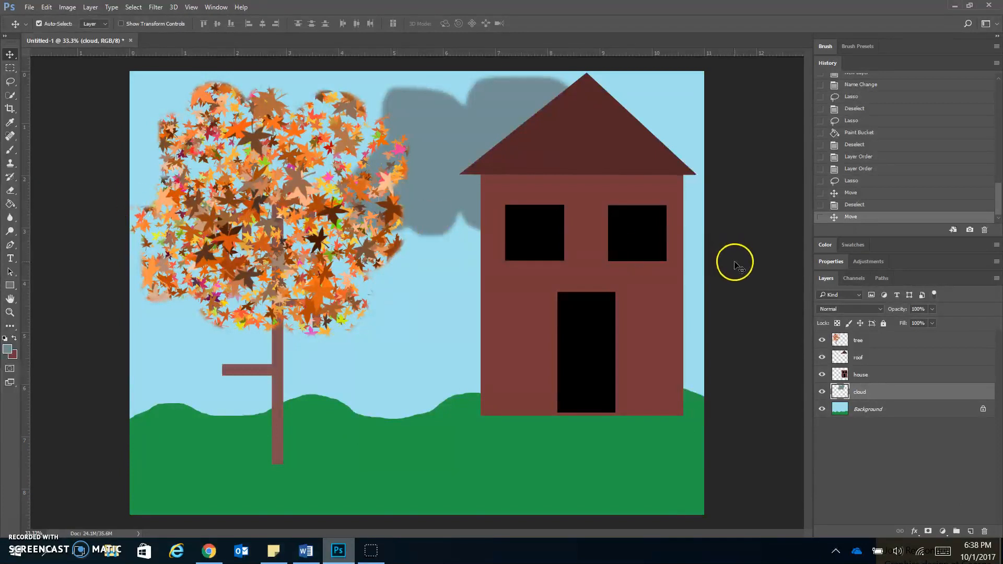
- Enlarge the cloud downward and outward with Free Transform so it extends farther behind the tree and house
key(ctrl+t)
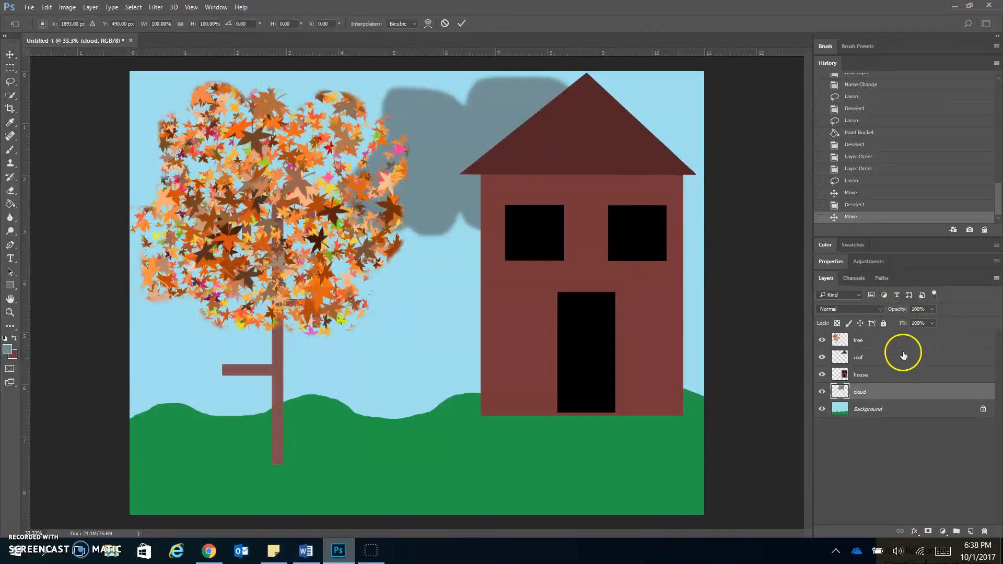
drag(574, 243, 650, 318)
drag(418, 250, 388, 244)
key(Return)
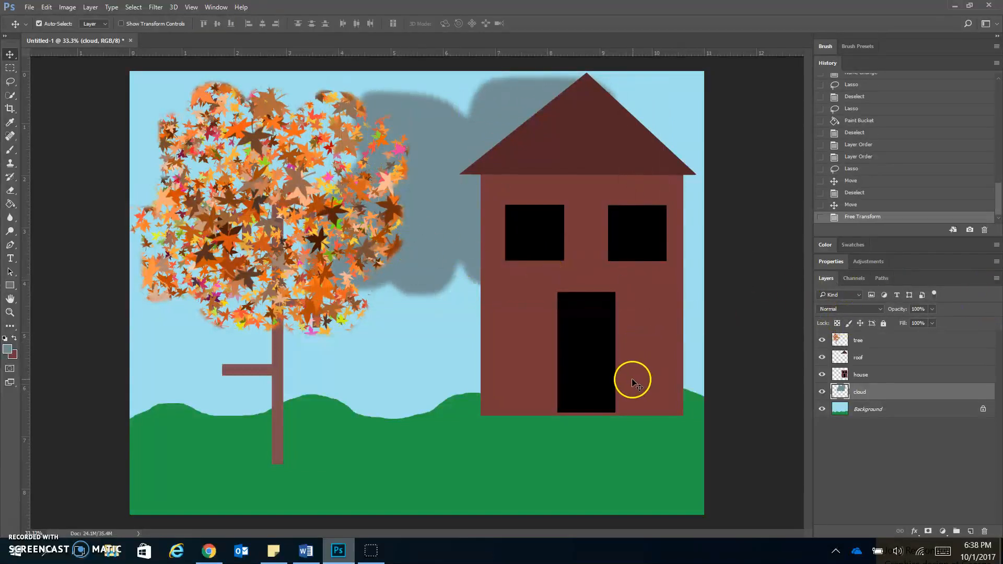
- Try to scale the house layer up to about 121% with Free Transform and undo the scaling
click(892, 374)
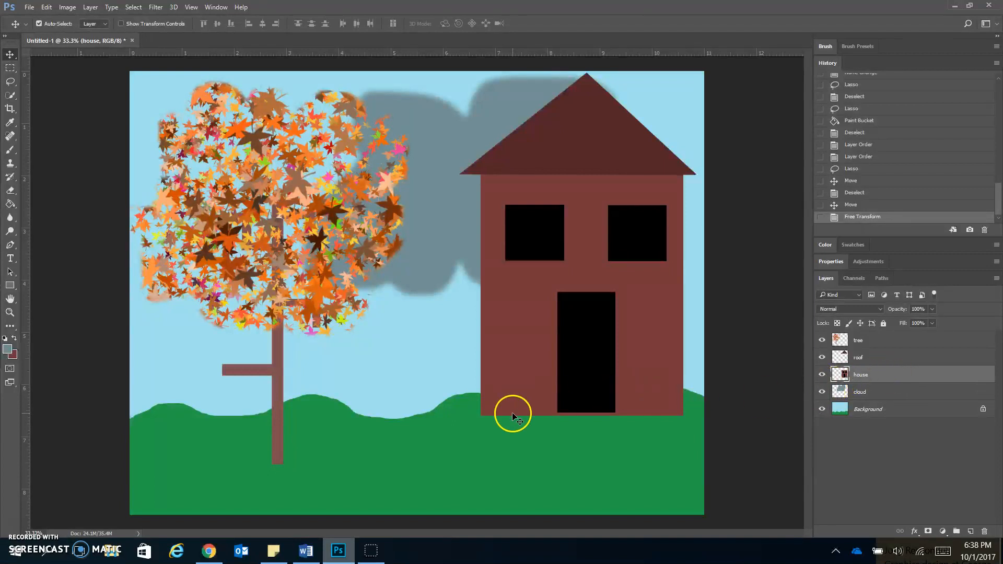
key(ctrl+t)
drag(481, 417, 438, 468)
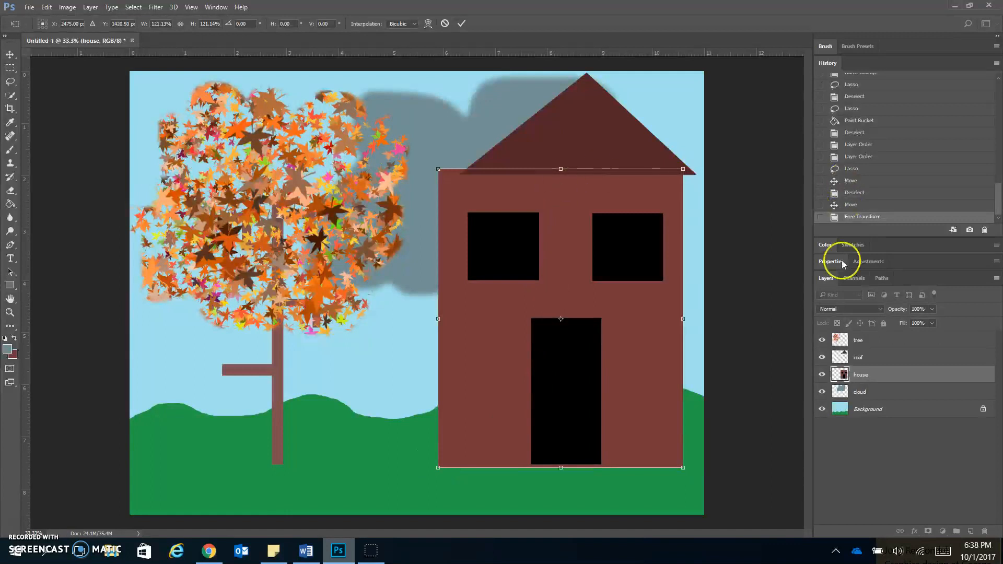
key(ctrl+z)
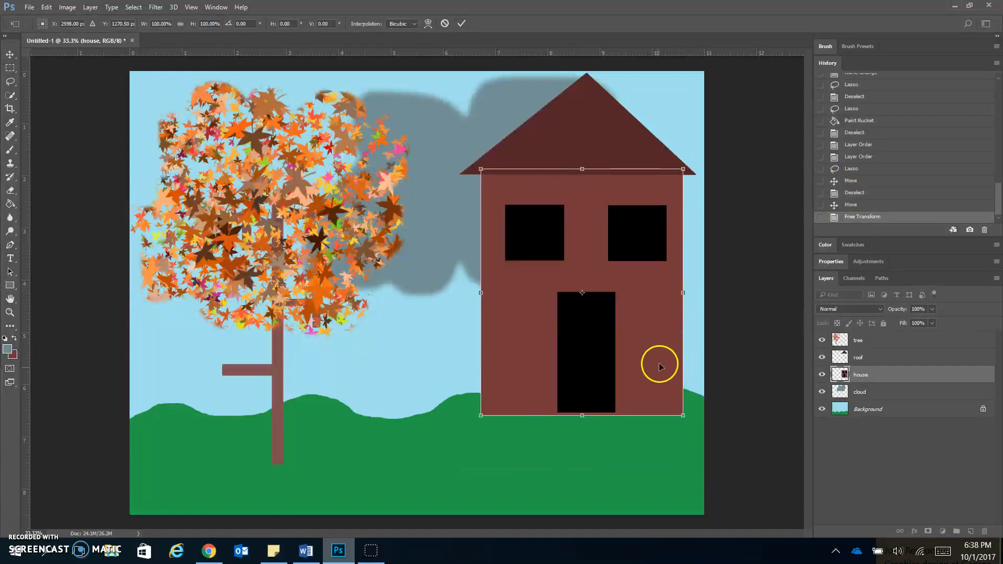
key(Return)
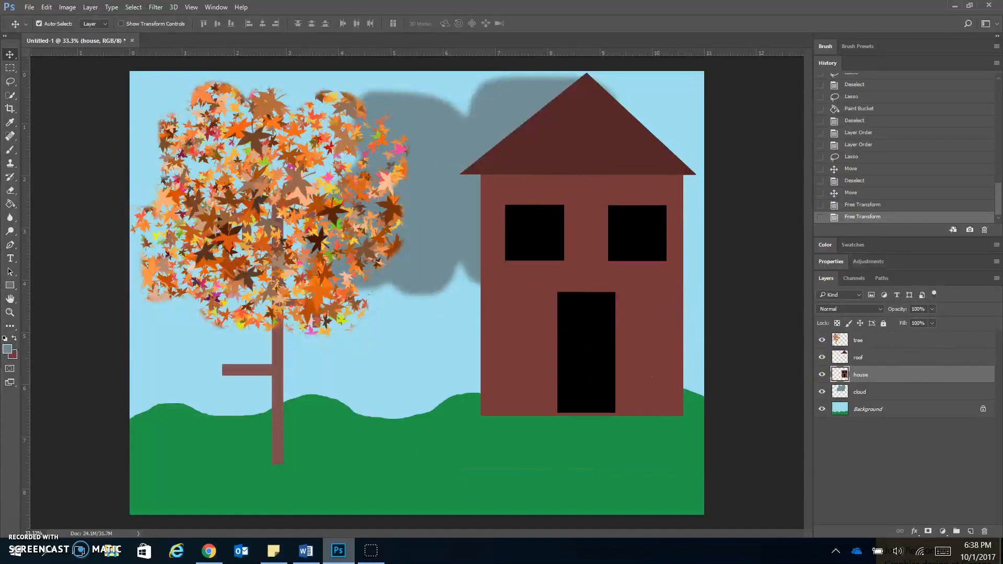
- Save the layered illustration to the Desktop as a Photoshop PSD named 1, the surname and "selections" joined by underscores, with Maximize Compatibility on
click(29, 8)
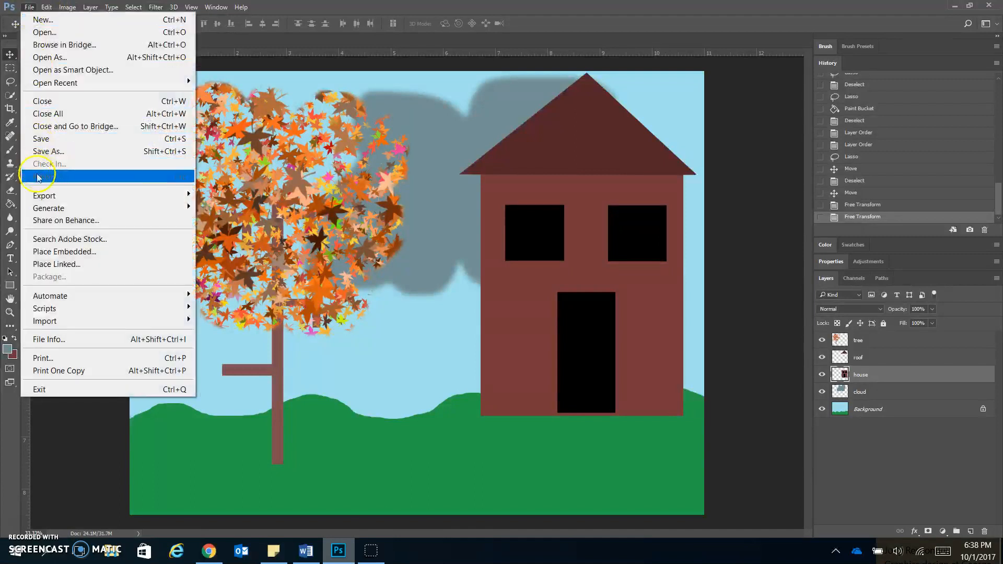
click(57, 155)
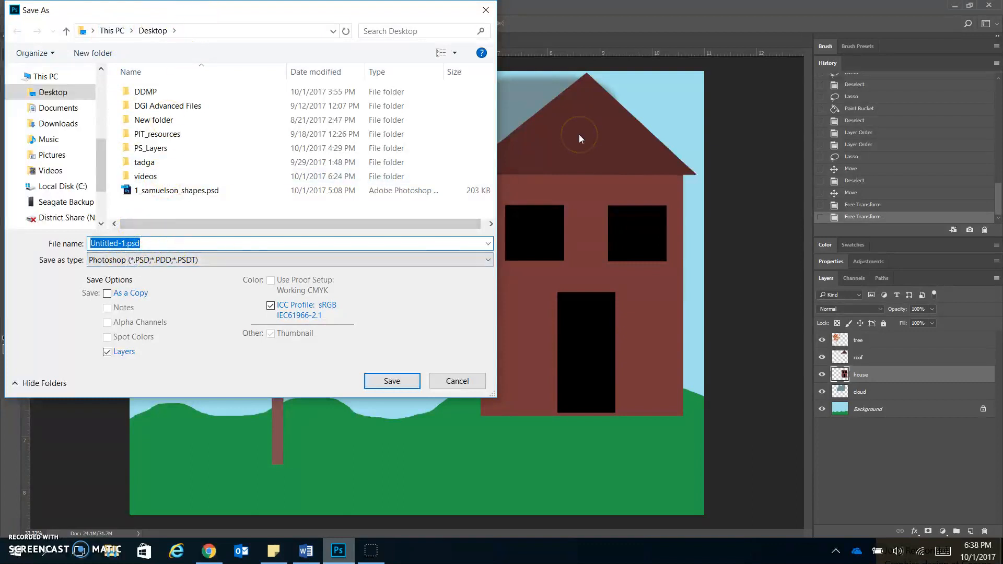
text(1_samuelson_)
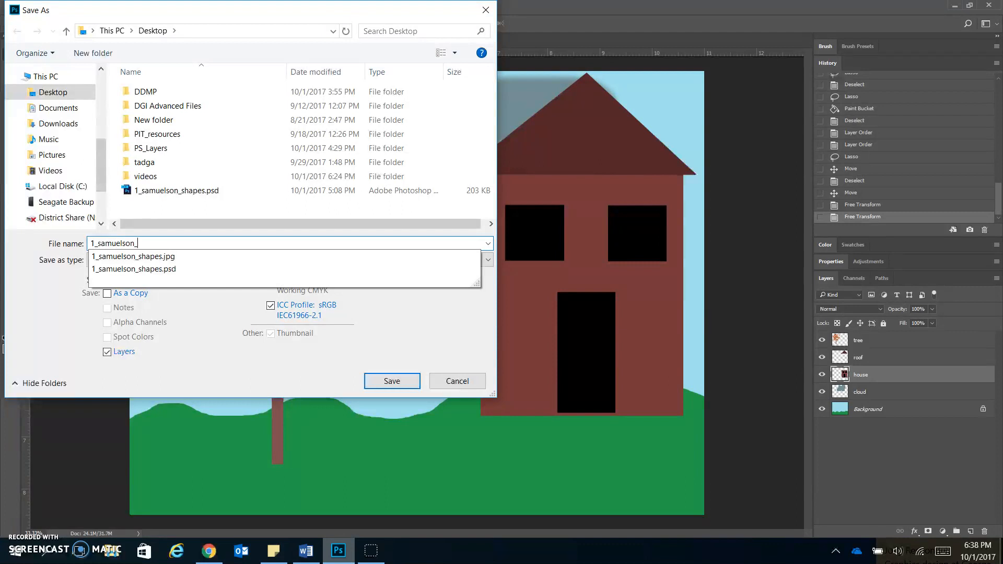
text(sle)
key(BackSpace)
key(BackSpace)
text(elections)
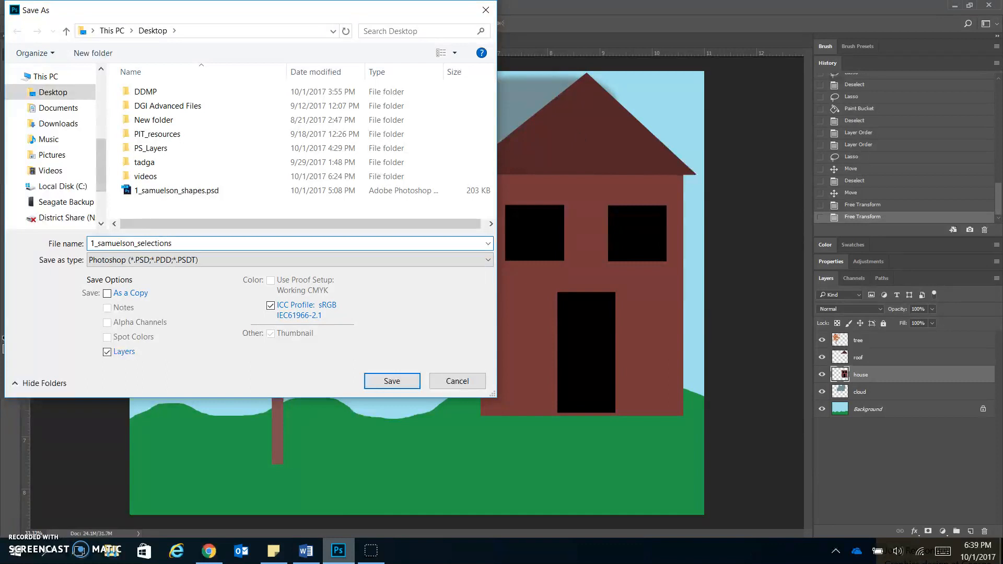
key(Return)
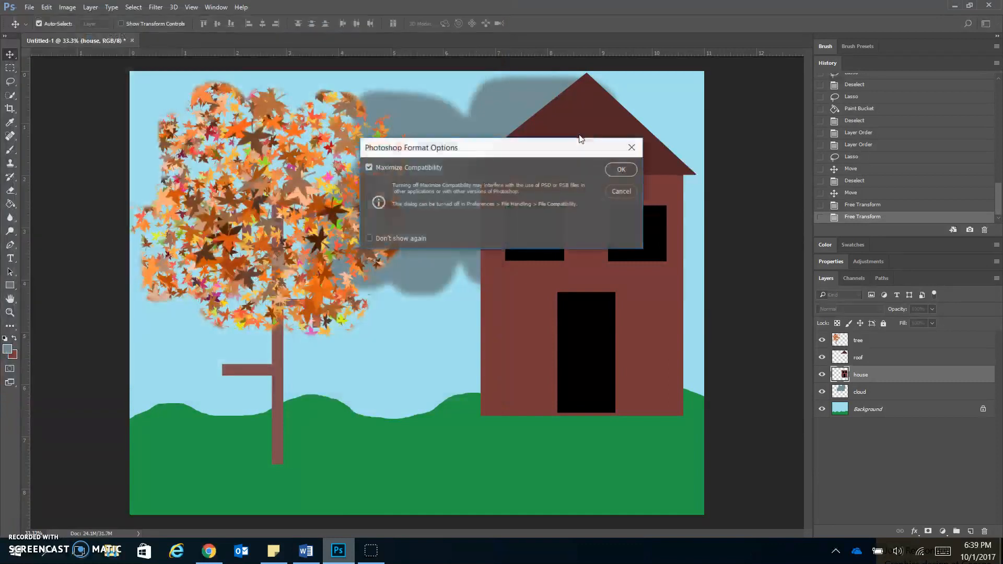
click(622, 169)
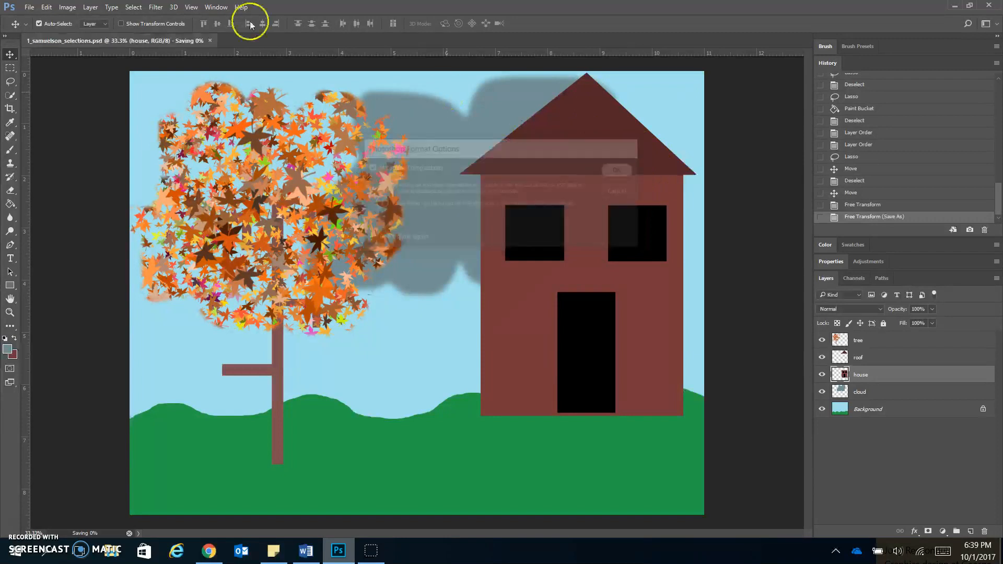
- Save a JPEG copy to the Desktop under the same file name, with quality 8 (High) and the Baseline ("Standard") format
click(30, 8)
click(74, 150)
click(226, 260)
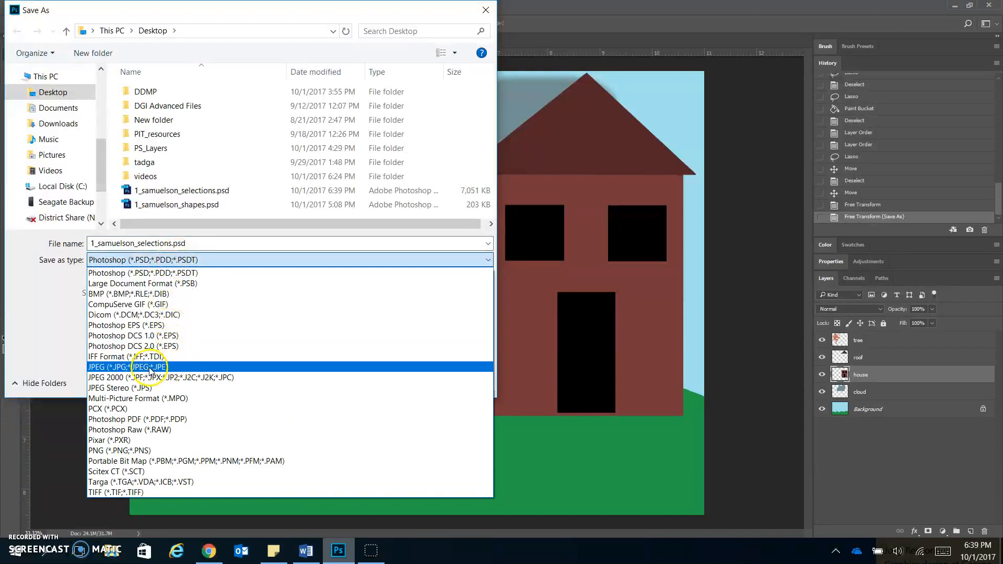
click(167, 366)
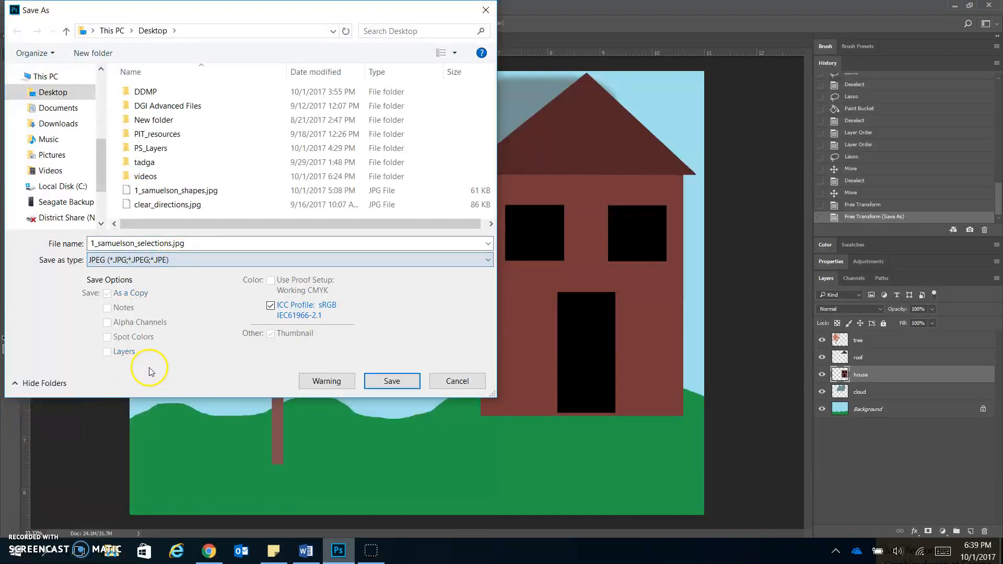
click(392, 381)
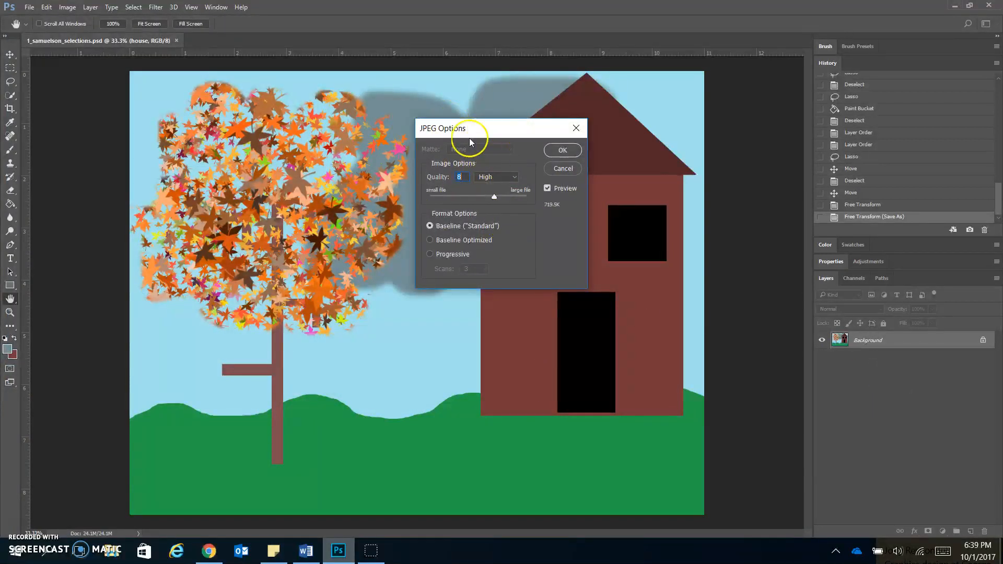
click(563, 150)
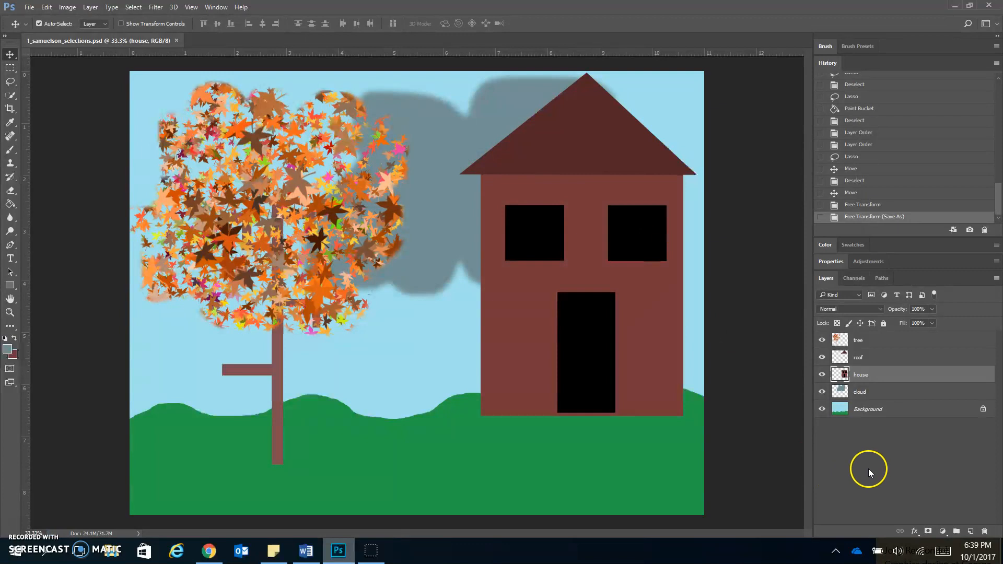